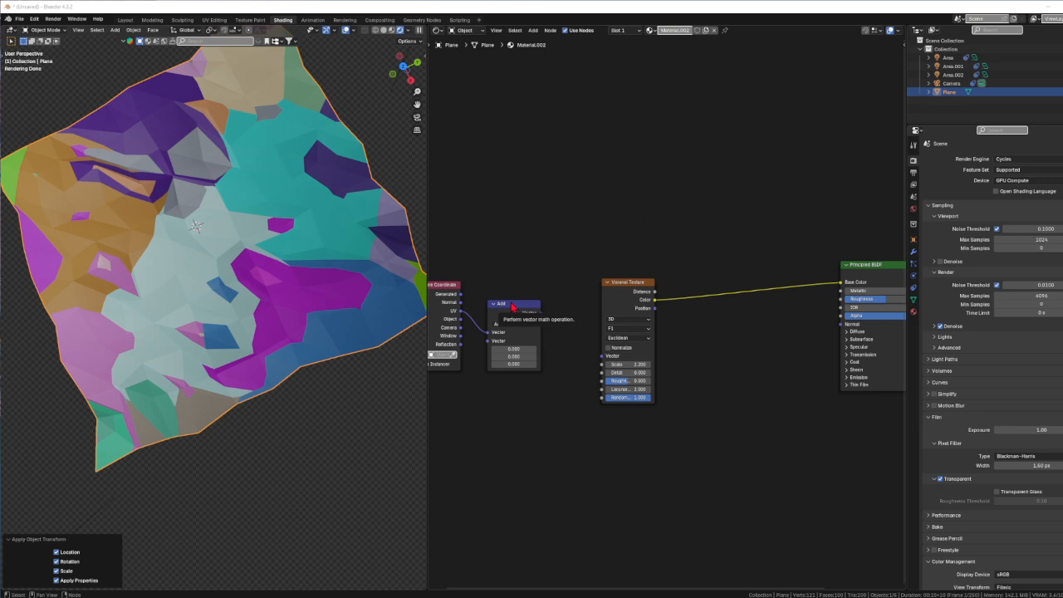
Connect the Add node's Vector output to the Voronoi Texture's Vector input.
{"action": "middle_click_drag", "start_coordinate": [510, 398], "coordinate": [520, 398]}
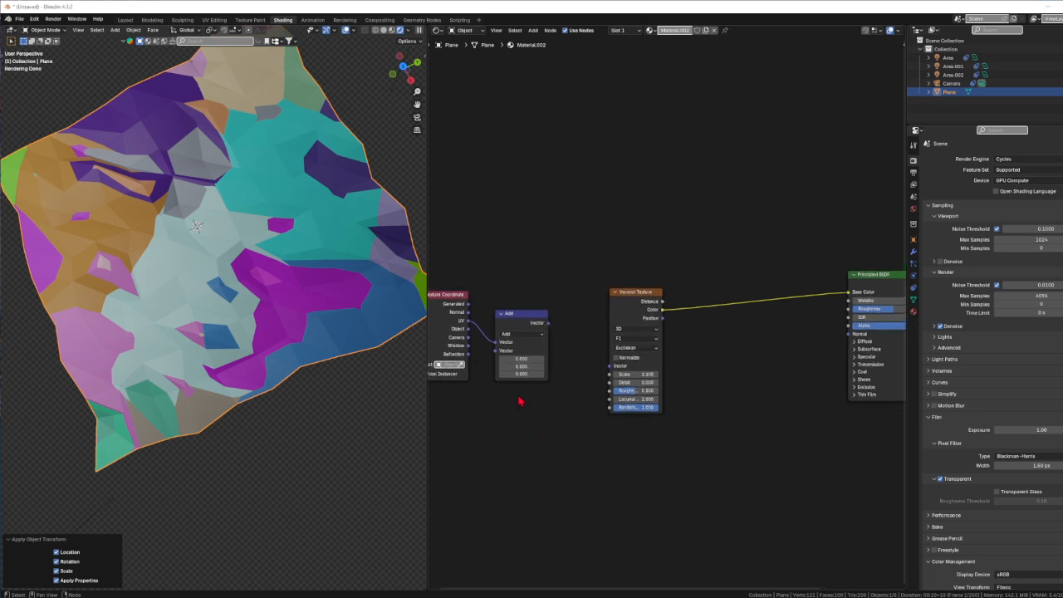
{"action": "left_click_drag", "start_coordinate": [476, 331], "coordinate": [495, 342]}
{"action": "middle_click_drag", "start_coordinate": [169, 341], "coordinate": [204, 304]}
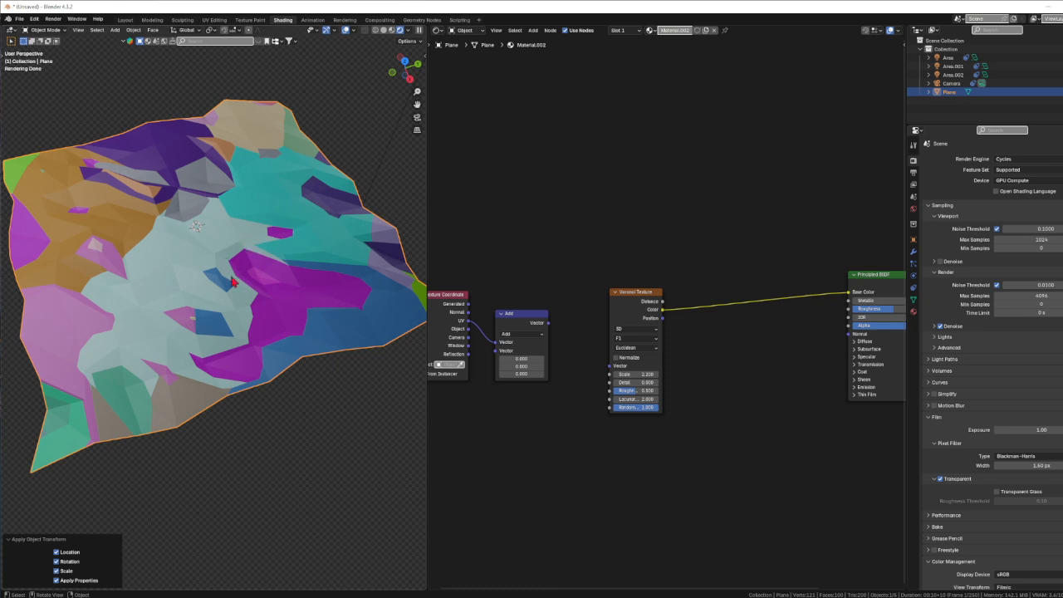
{"action": "middle_click_drag", "start_coordinate": [233, 282], "coordinate": [222, 321]}
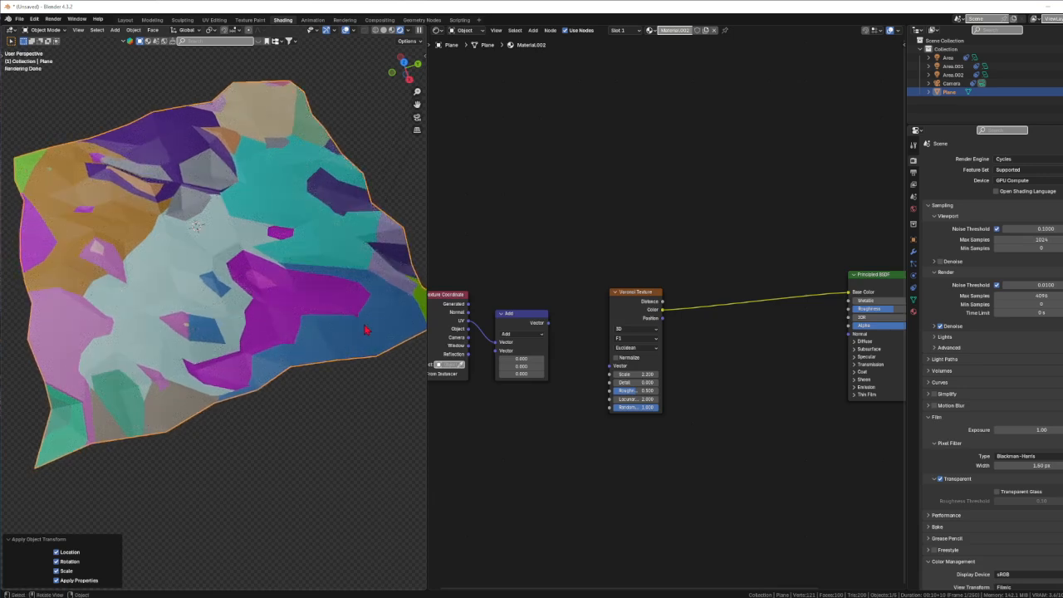
{"action": "left_click", "coordinate": [532, 335]}
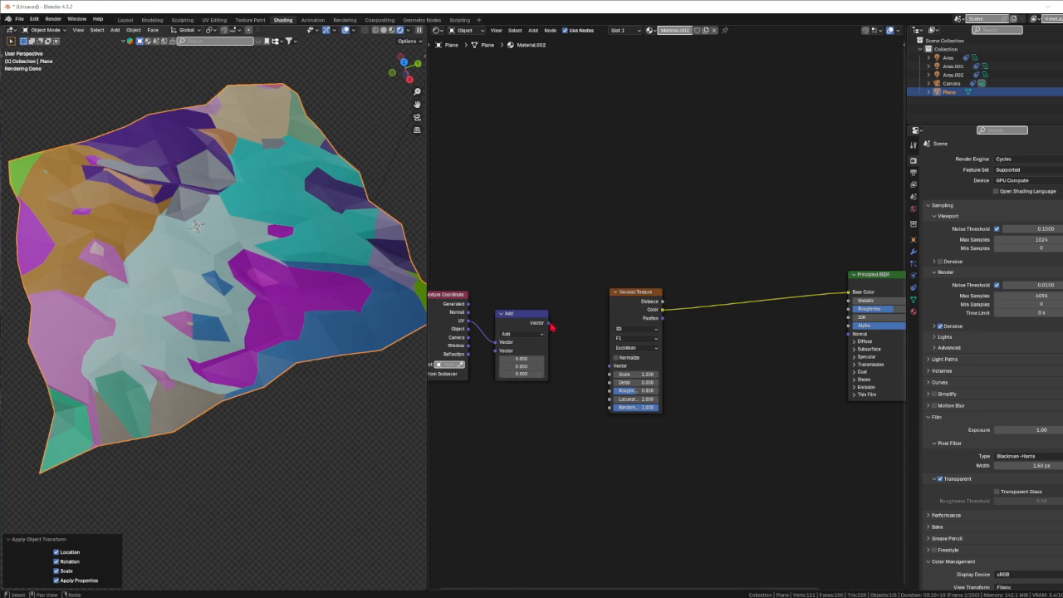
{"action": "left_click_drag", "start_coordinate": [550, 323], "coordinate": [610, 367]}
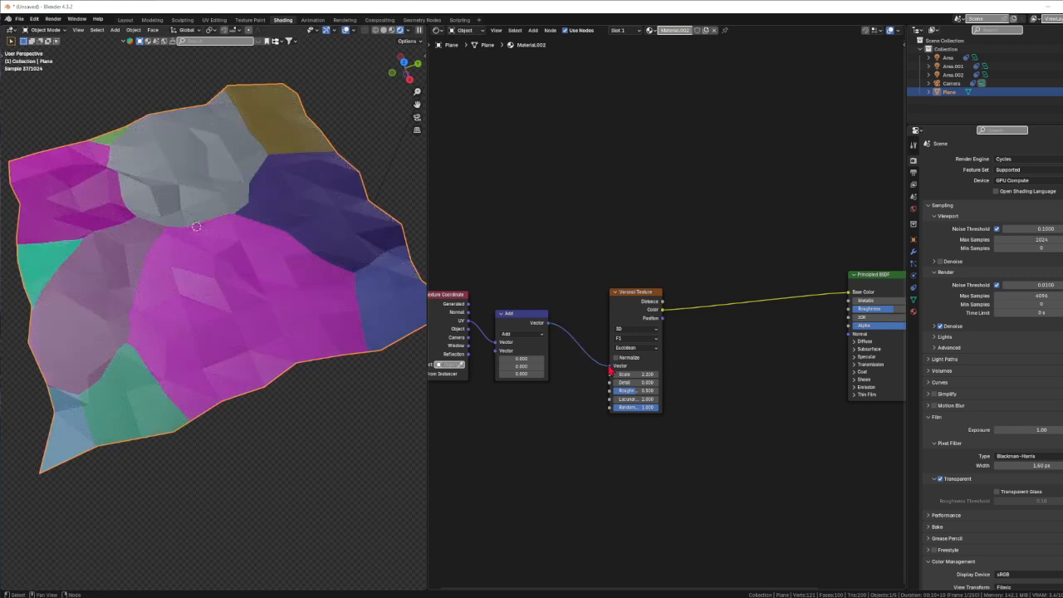
Set the Voronoi Texture's scale to 6.7 and shift the Add node slightly closer to the texture node.
{"action": "middle_click_drag", "start_coordinate": [208, 321], "coordinate": [148, 309]}
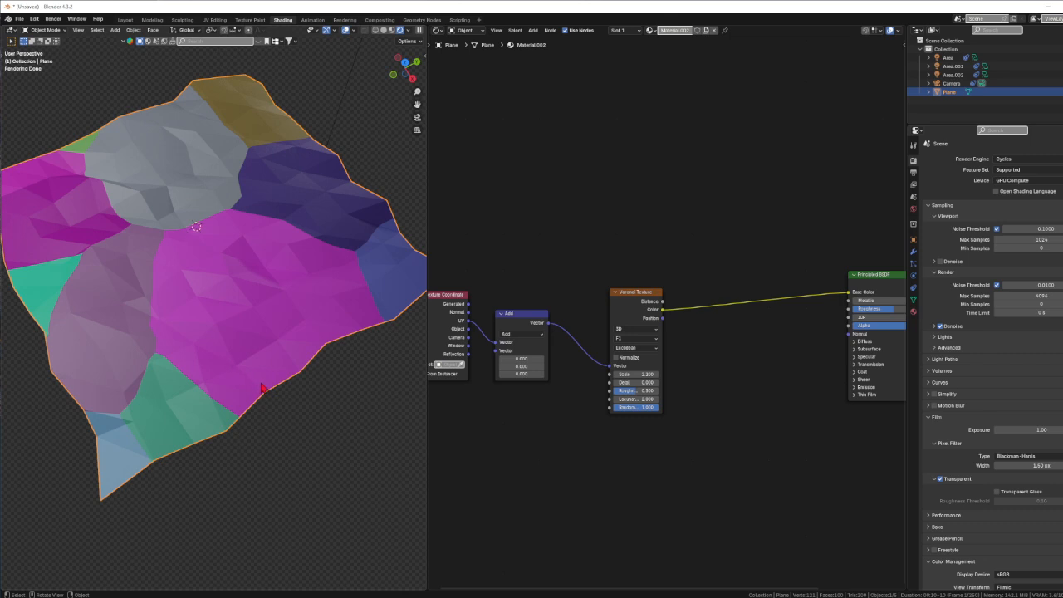
{"action": "mouse_move", "coordinate": [635, 373]}
{"action": "left_mouse_down"}
{"action": "mouse_move", "coordinate": [719, 374]}
{"action": "mouse_move", "coordinate": [623, 382]}
{"action": "left_mouse_up"}
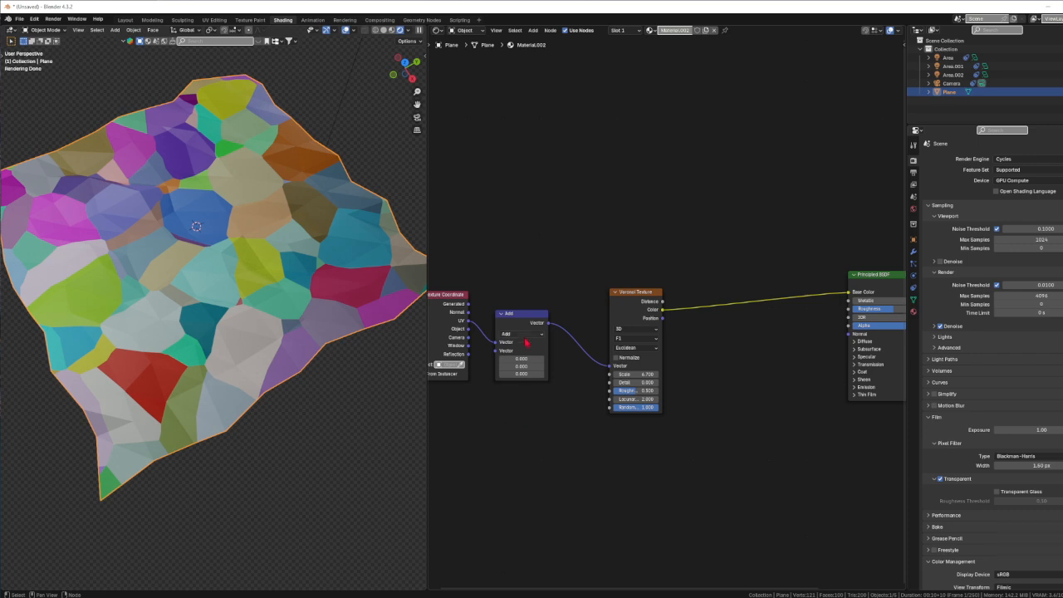
{"action": "left_click_drag", "start_coordinate": [519, 320], "coordinate": [530, 311]}
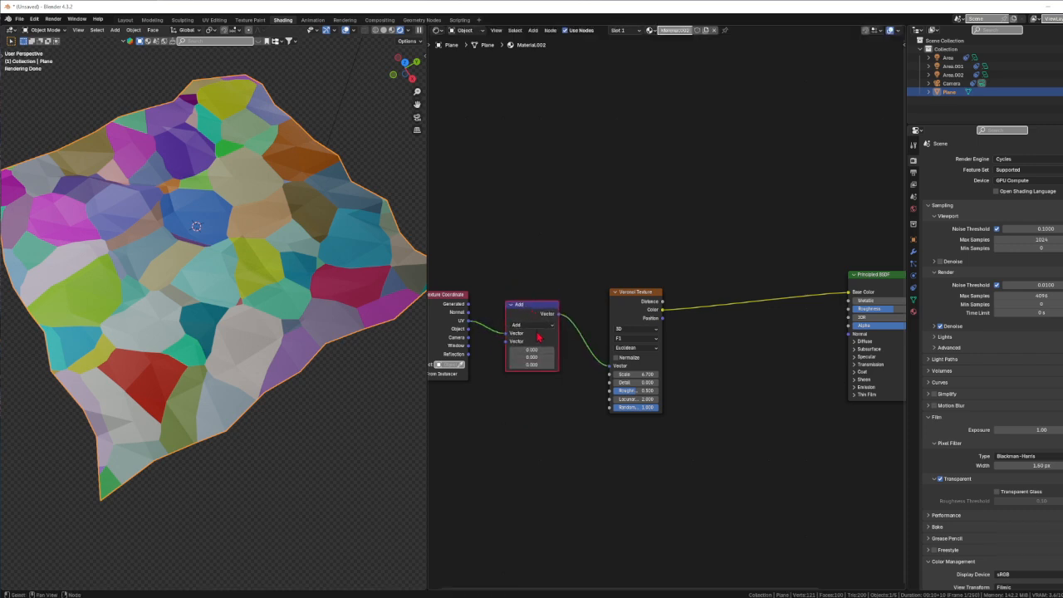
Keep the Add operation and try out different X, Y and Z offsets in its second vector.
{"action": "left_click", "coordinate": [536, 325]}
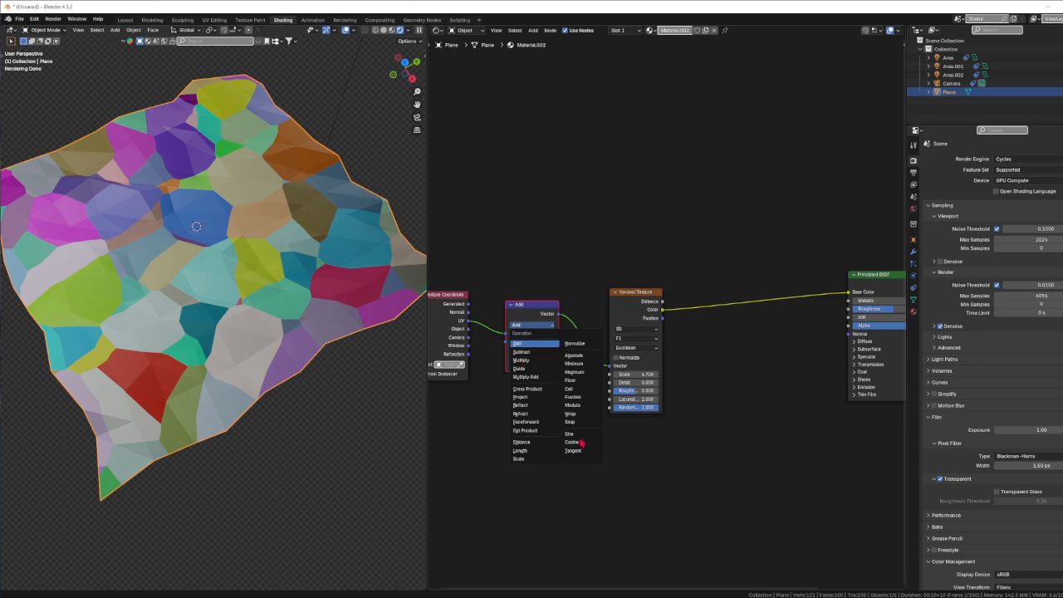
{"action": "left_click", "coordinate": [527, 345]}
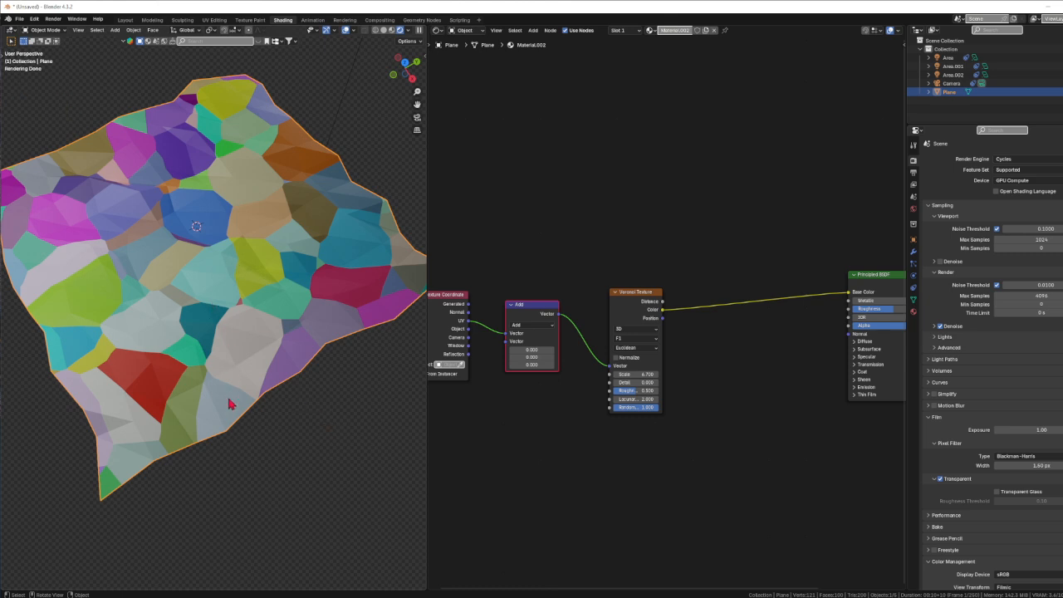
{"action": "left_click_drag", "start_coordinate": [535, 352], "coordinate": [608, 352]}
{"action": "right_click", "coordinate": [535, 352]}
{"action": "left_click_drag", "start_coordinate": [537, 351], "coordinate": [487, 350]}
{"action": "right_click", "coordinate": [532, 350]}
{"action": "left_click", "coordinate": [527, 349]}
{"action": "type", "text": "3"}
{"action": "key", "text": "Return"}
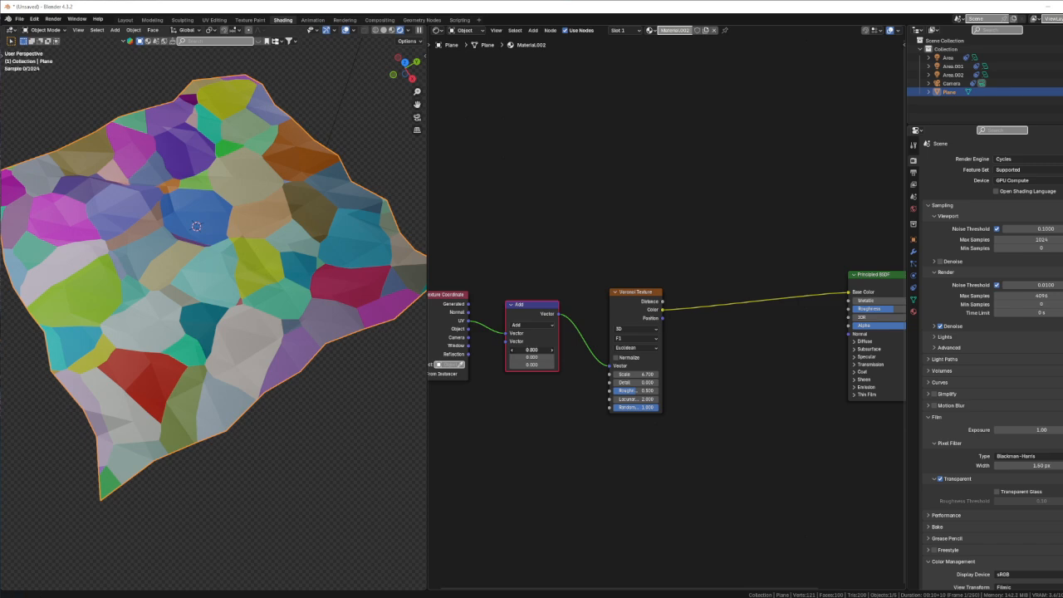
{"action": "mouse_move", "coordinate": [532, 349]}
{"action": "left_mouse_down"}
{"action": "mouse_move", "coordinate": [566, 350]}
{"action": "mouse_move", "coordinate": [521, 358]}
{"action": "left_mouse_up"}
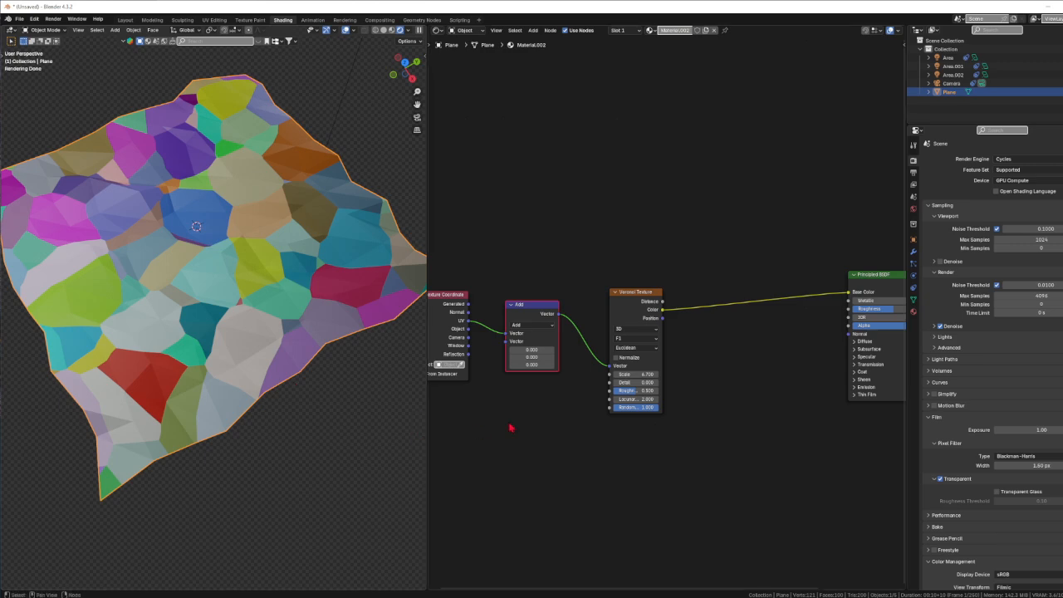
{"action": "left_click_drag", "start_coordinate": [532, 364], "coordinate": [611, 364]}
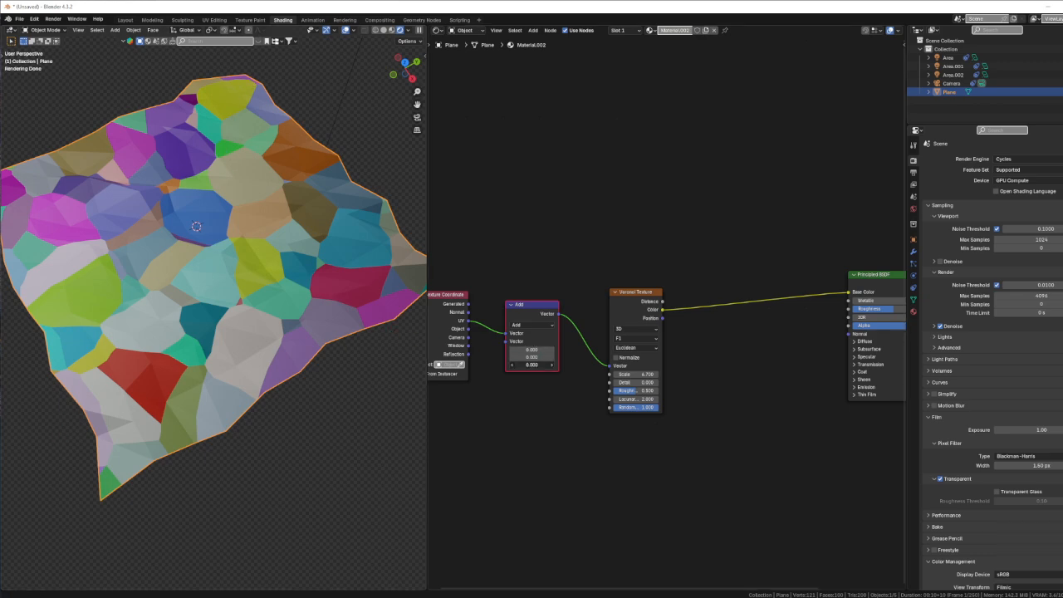
{"action": "left_click_drag", "start_coordinate": [531, 365], "coordinate": [532, 365]}
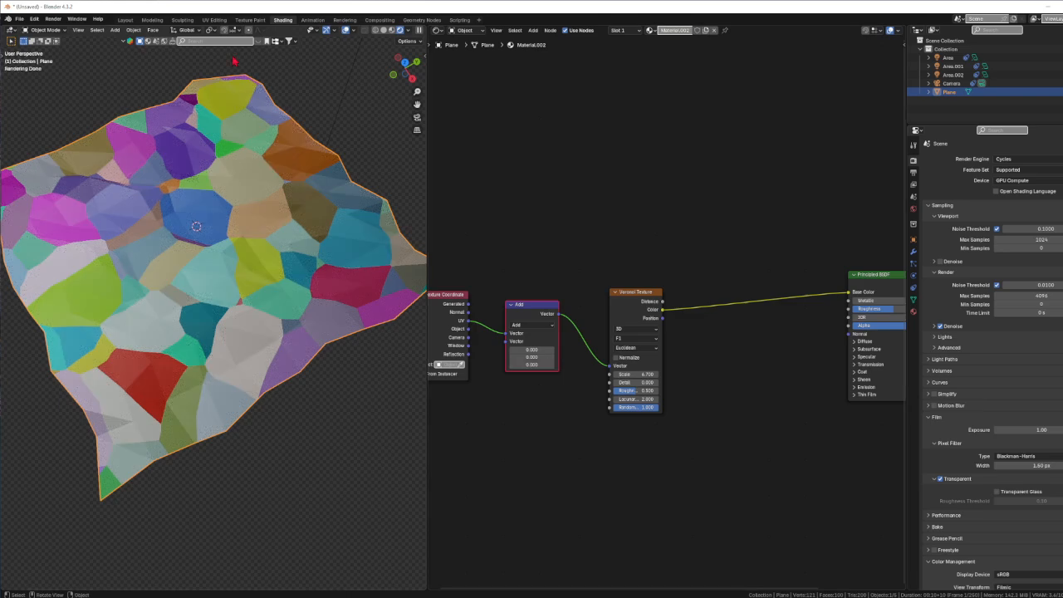
Switch the vector math operation to Subtract, setting X to about 4.8 and varying Y and Z.
{"action": "middle_click_drag", "start_coordinate": [235, 429], "coordinate": [233, 375]}
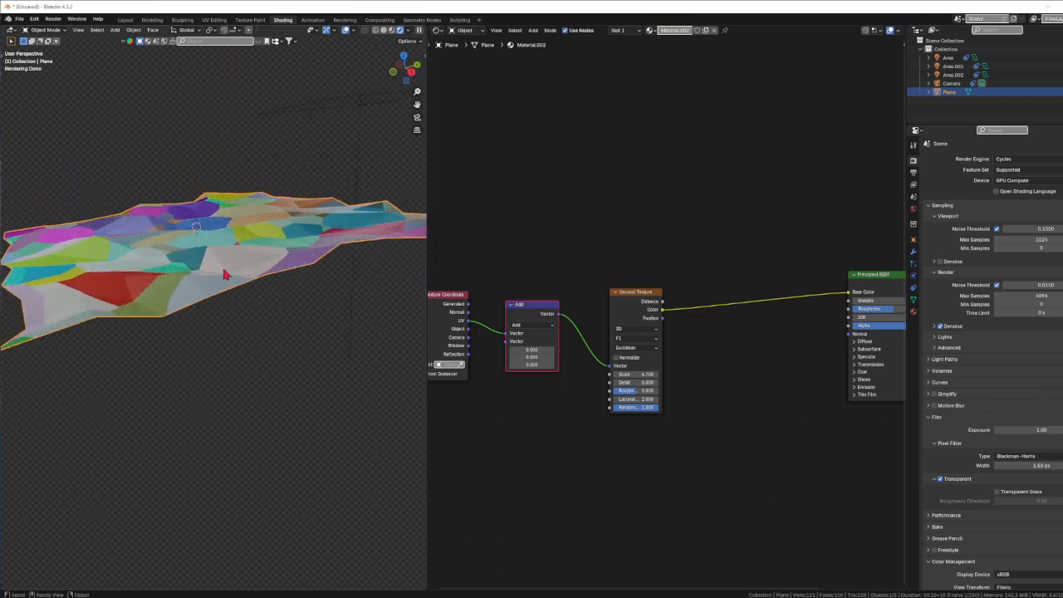
{"action": "middle_click_drag", "start_coordinate": [125, 309], "coordinate": [124, 249]}
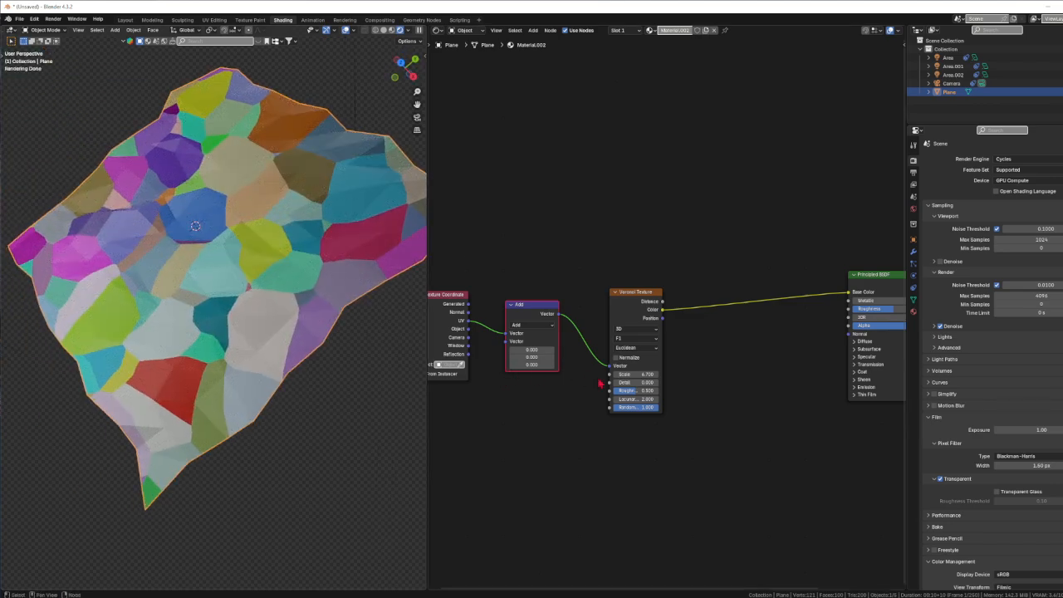
{"action": "left_click", "coordinate": [524, 325]}
{"action": "left_click", "coordinate": [534, 342]}
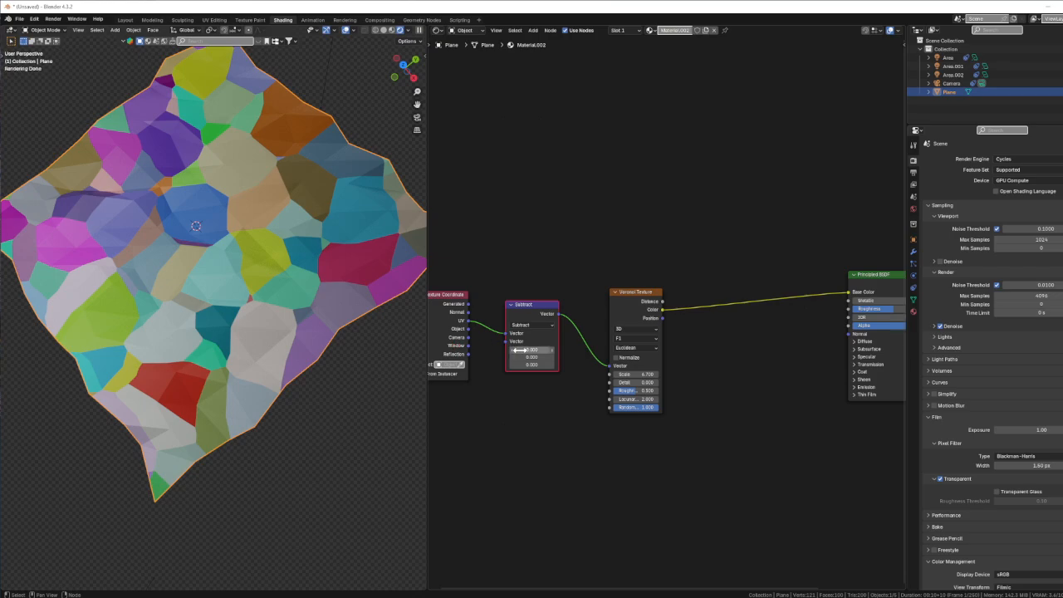
{"action": "left_click_drag", "start_coordinate": [531, 350], "coordinate": [626, 350]}
{"action": "left_click_drag", "start_coordinate": [533, 358], "coordinate": [592, 365]}
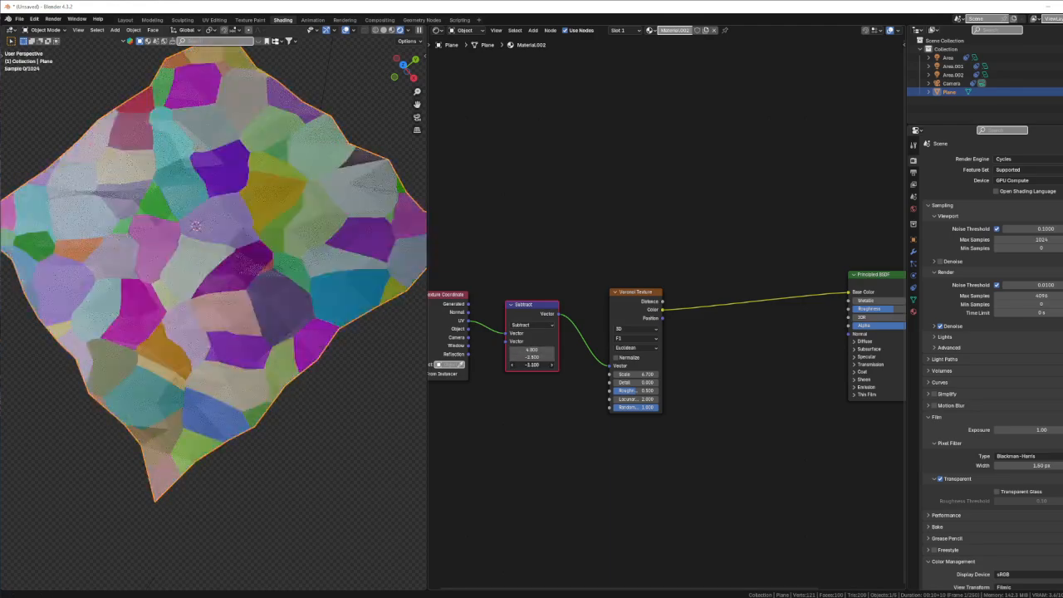
Switch the vector math operation to Multiply, setting the X factor to about 4.3 and varying Y and Z.
{"action": "left_click", "coordinate": [532, 325]}
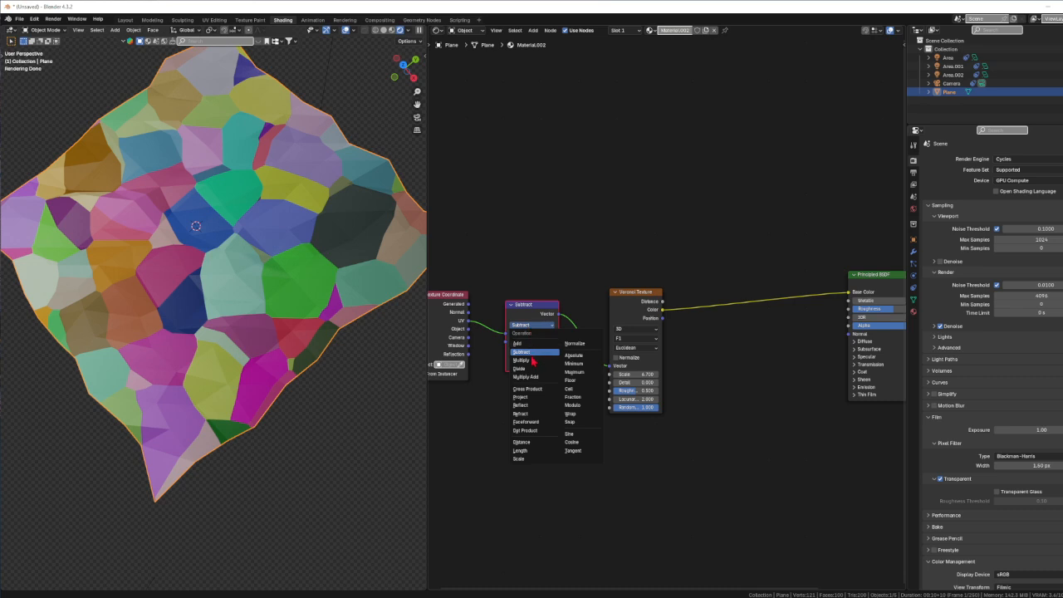
{"action": "left_click", "coordinate": [533, 360]}
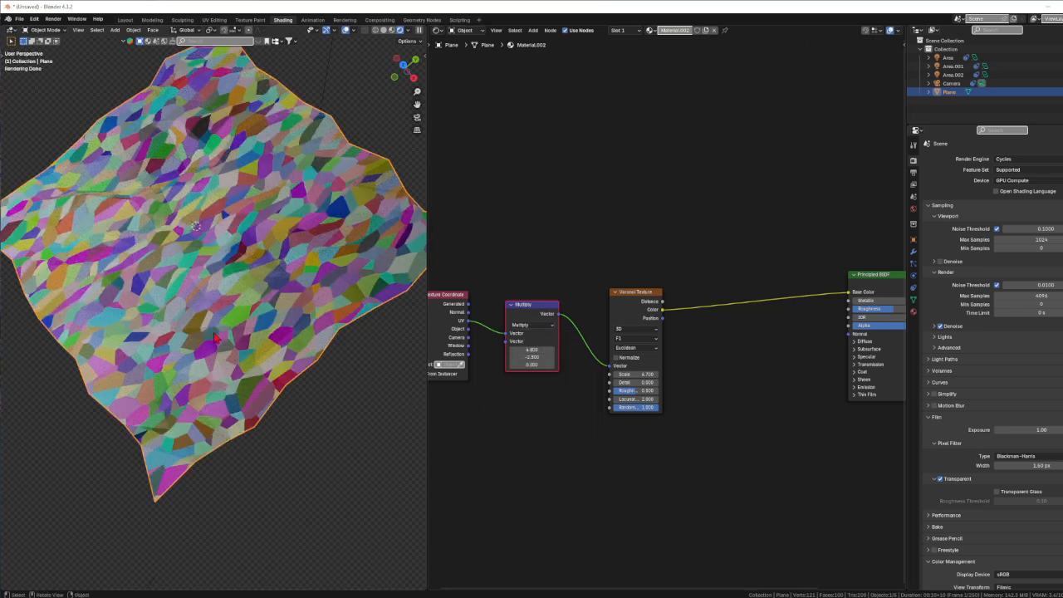
{"action": "middle_click_drag", "start_coordinate": [215, 339], "coordinate": [171, 193]}
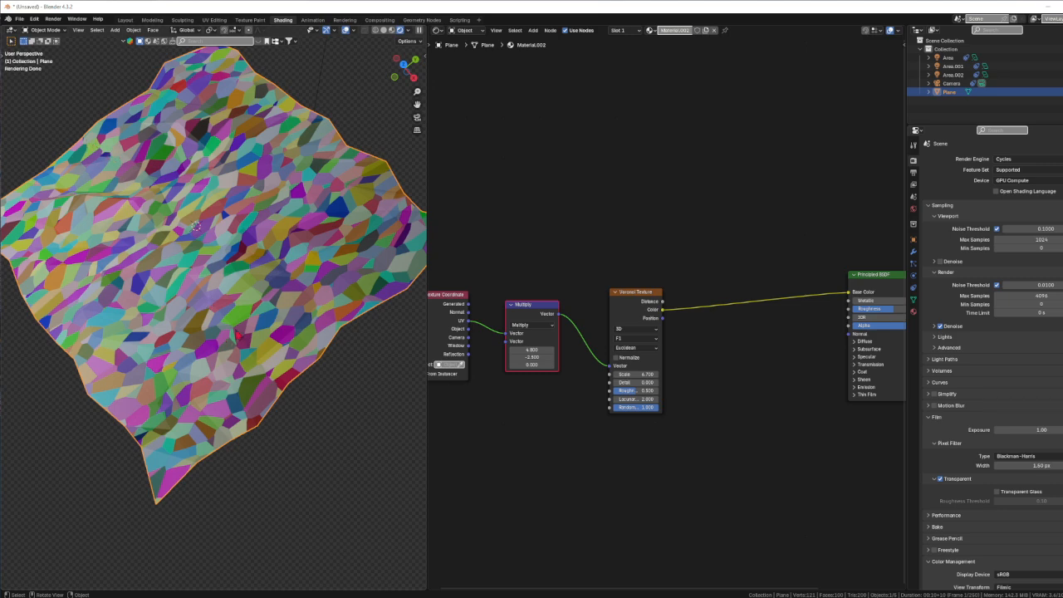
{"action": "mouse_move", "coordinate": [528, 350]}
{"action": "left_mouse_down"}
{"action": "mouse_move", "coordinate": [613, 350]}
{"action": "mouse_move", "coordinate": [496, 350]}
{"action": "left_mouse_up"}
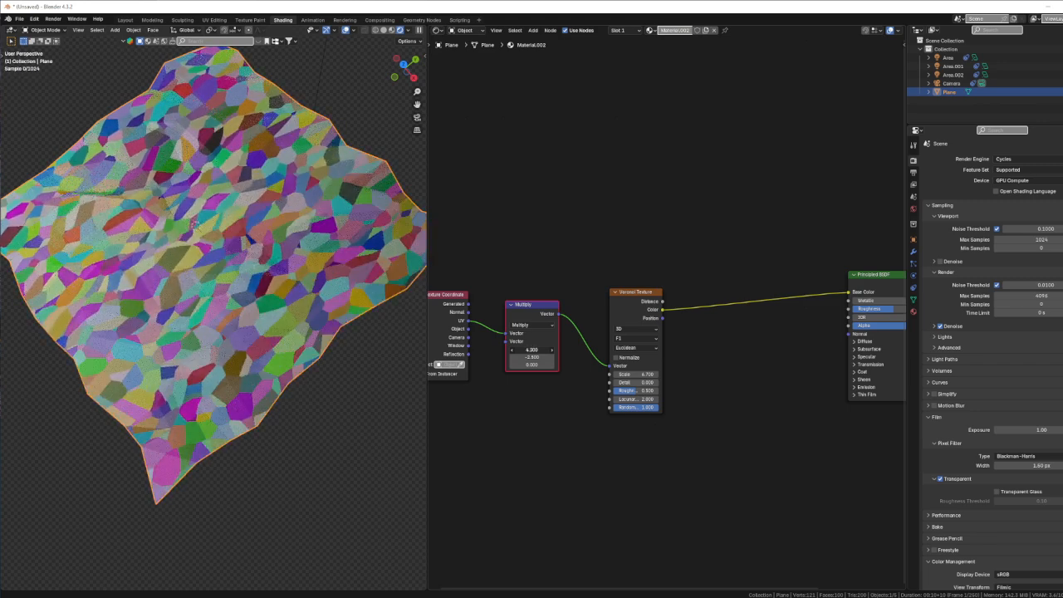
{"action": "mouse_move", "coordinate": [532, 350]}
{"action": "left_mouse_down"}
{"action": "mouse_move", "coordinate": [499, 349]}
{"action": "mouse_move", "coordinate": [561, 357]}
{"action": "mouse_move", "coordinate": [531, 364]}
{"action": "left_mouse_up"}
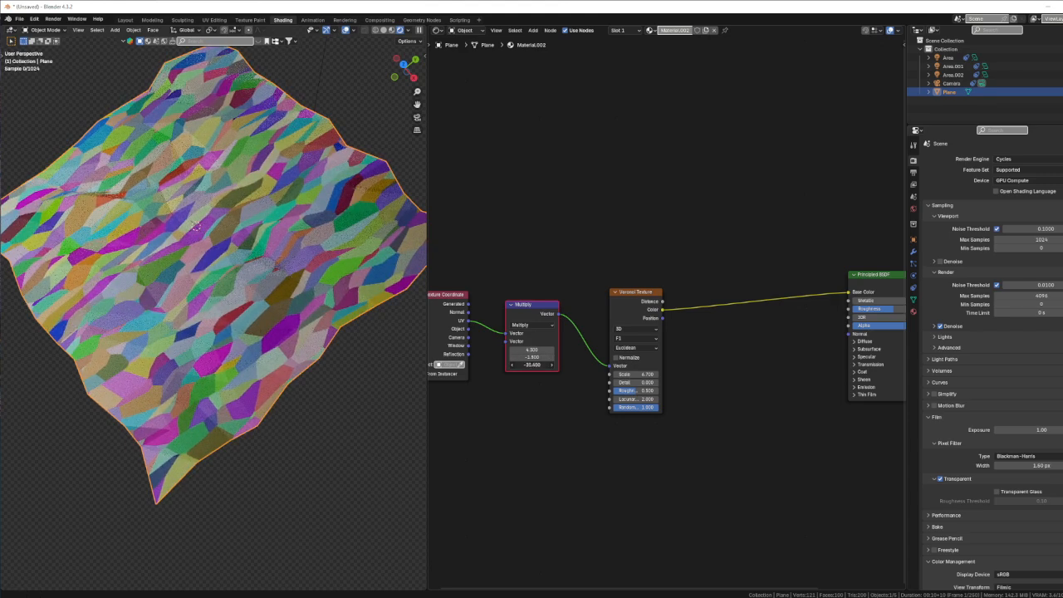
{"action": "middle_click_drag", "start_coordinate": [275, 423], "coordinate": [231, 347]}
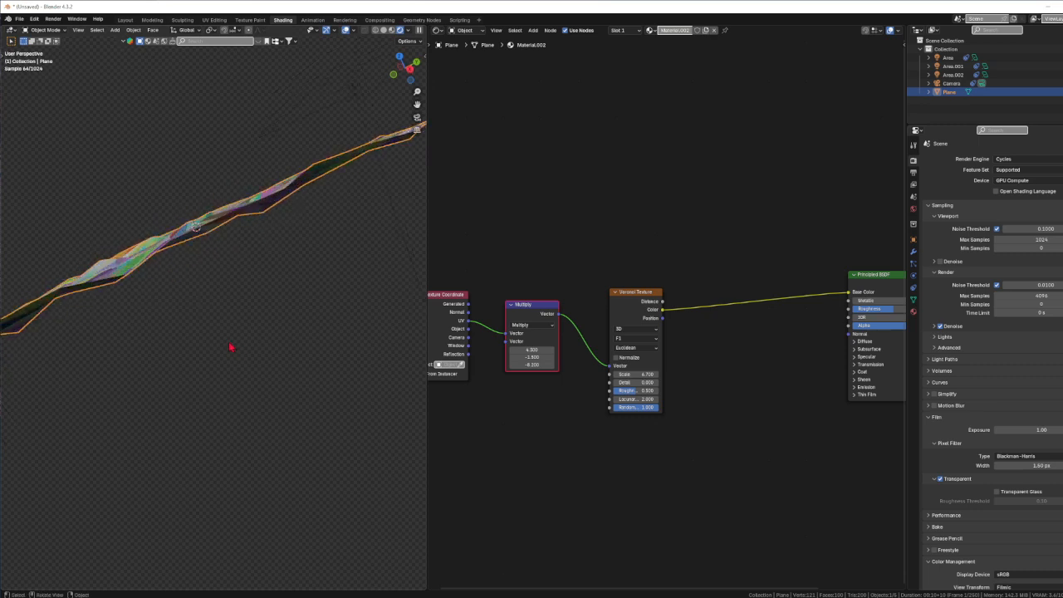
{"action": "middle_click_drag", "start_coordinate": [175, 232], "coordinate": [199, 306]}
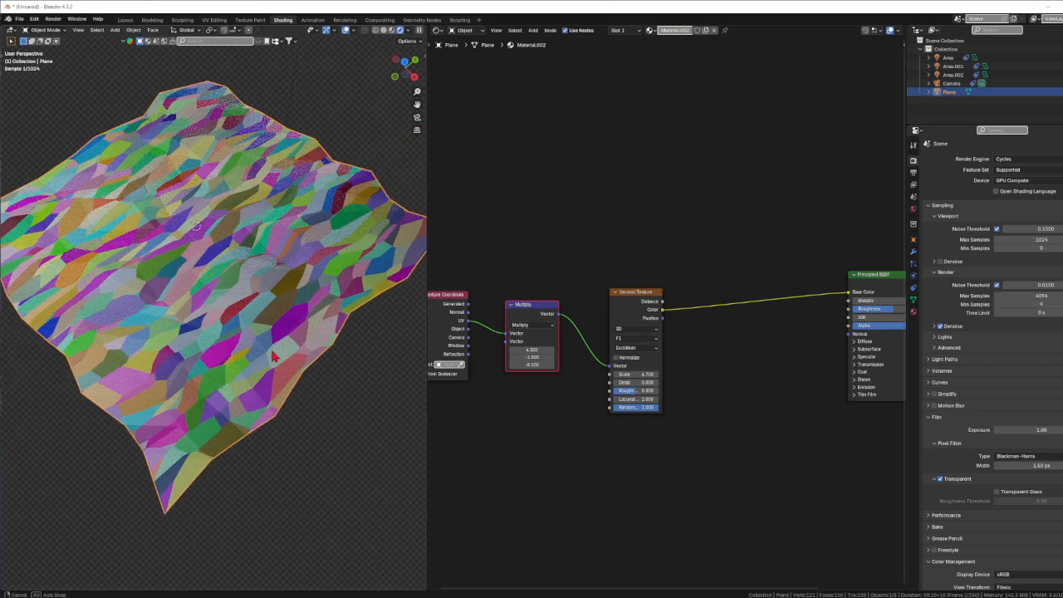
{"action": "left_click_drag", "start_coordinate": [540, 365], "coordinate": [520, 365]}
{"action": "right_click", "coordinate": [531, 365]}
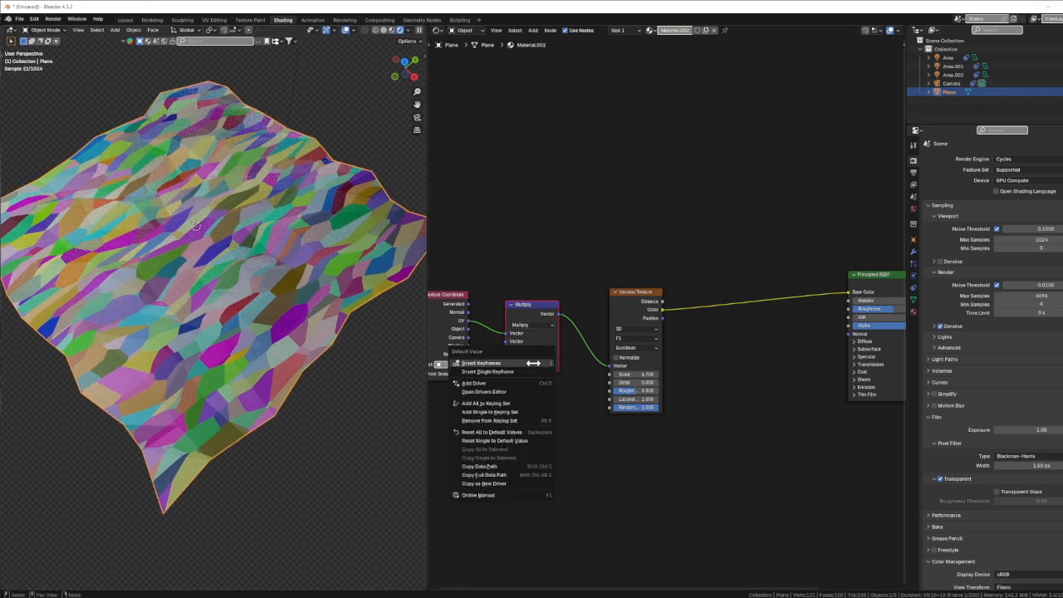
Switch the vector math operation to Divide and adjust its vector to about -3.3 in Y and -9.4 in Z.
{"action": "left_click", "coordinate": [536, 325]}
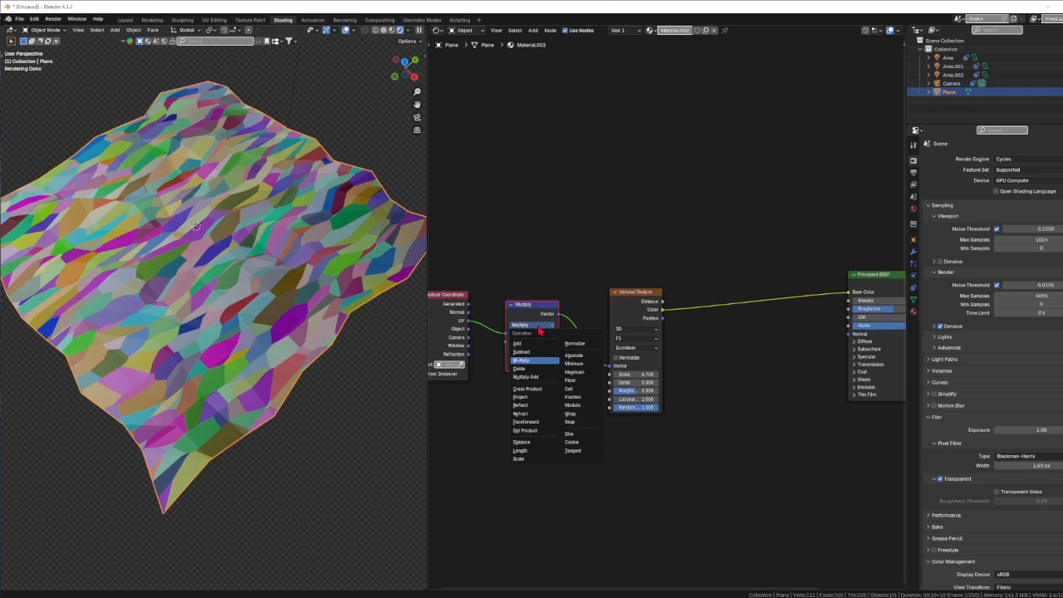
{"action": "left_click", "coordinate": [533, 369]}
{"action": "mouse_move", "coordinate": [531, 350]}
{"action": "left_mouse_down"}
{"action": "mouse_move", "coordinate": [486, 349]}
{"action": "mouse_move", "coordinate": [534, 350]}
{"action": "mouse_move", "coordinate": [545, 357]}
{"action": "mouse_move", "coordinate": [512, 357]}
{"action": "mouse_move", "coordinate": [542, 366]}
{"action": "left_mouse_up"}
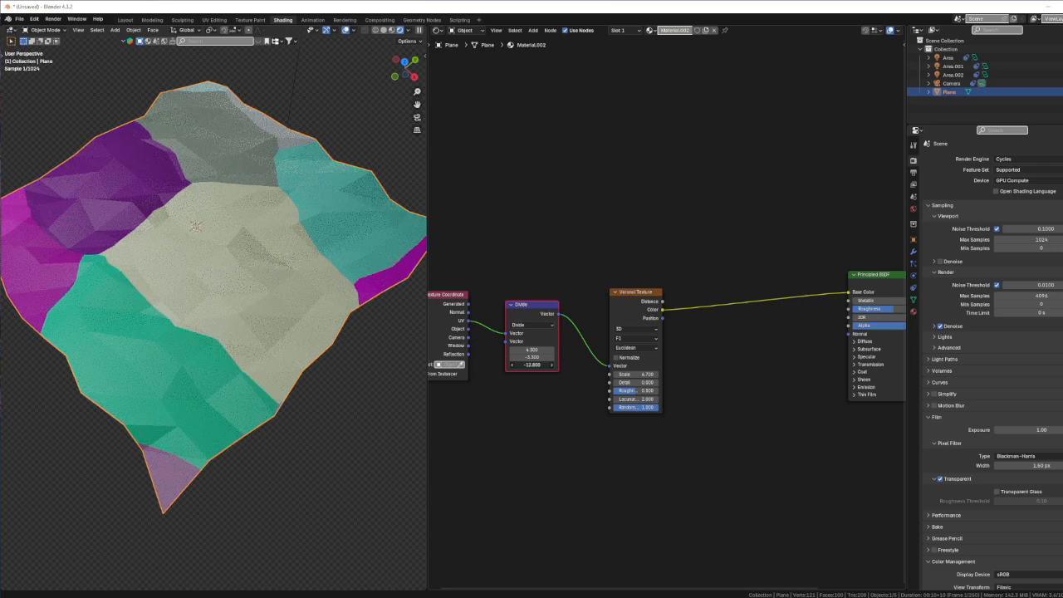
Switch the operation to Multiply Add, with the multiplier's X at about 9.0 and the addend's X at 4.7.
{"action": "left_click", "coordinate": [526, 325]}
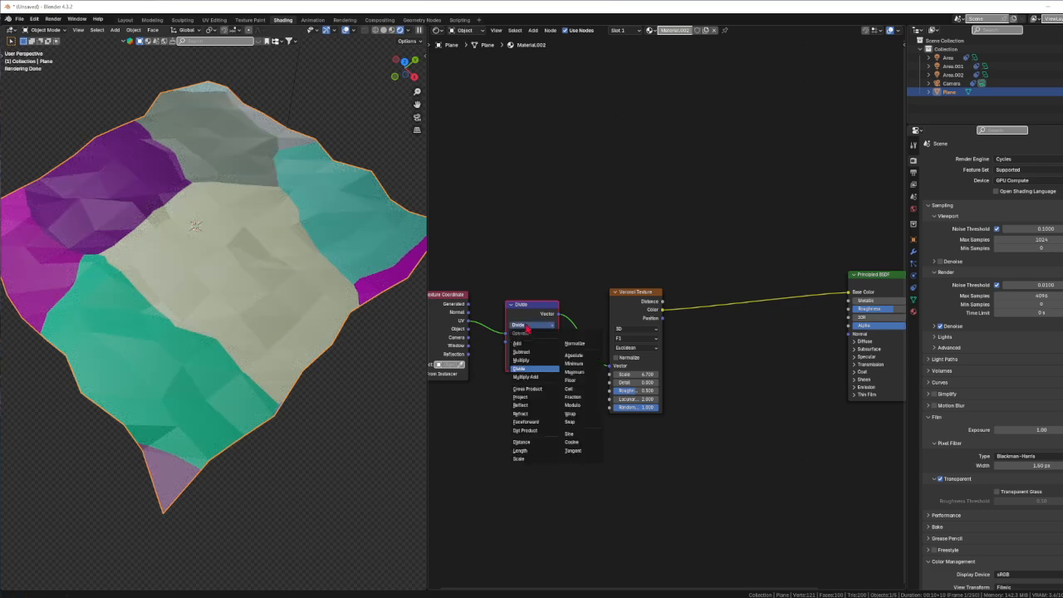
{"action": "left_click", "coordinate": [532, 376]}
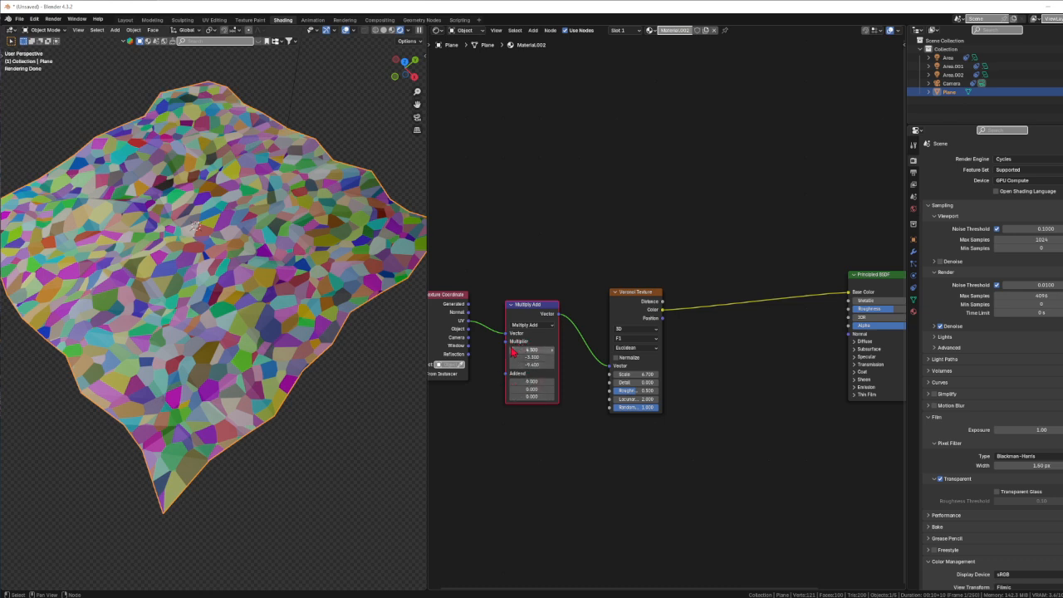
{"action": "left_click_drag", "start_coordinate": [521, 349], "coordinate": [573, 382]}
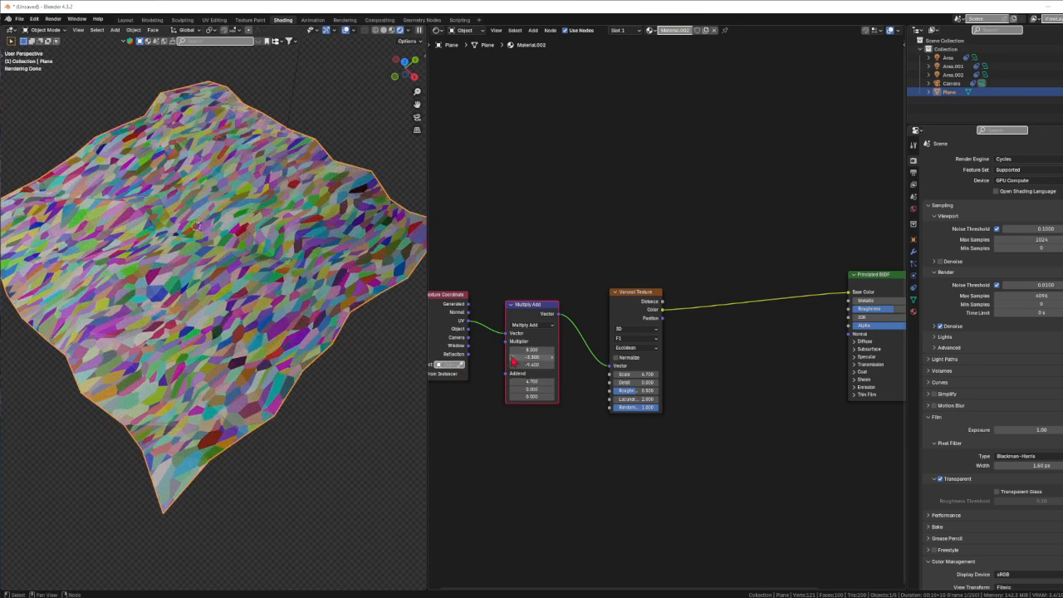
{"action": "left_click_drag", "start_coordinate": [523, 350], "coordinate": [550, 349]}
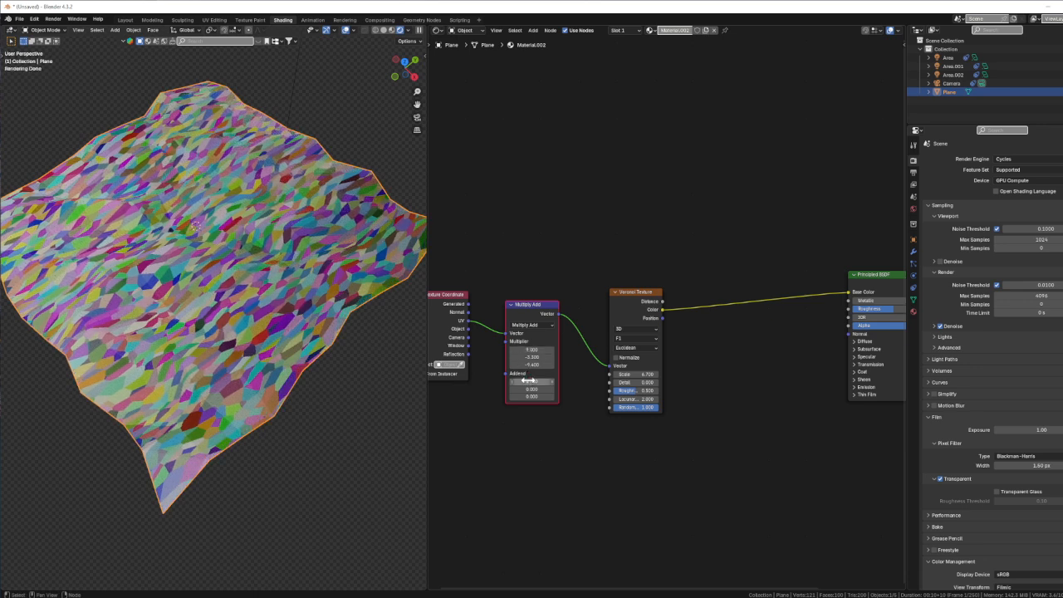
{"action": "left_click", "coordinate": [531, 382]}
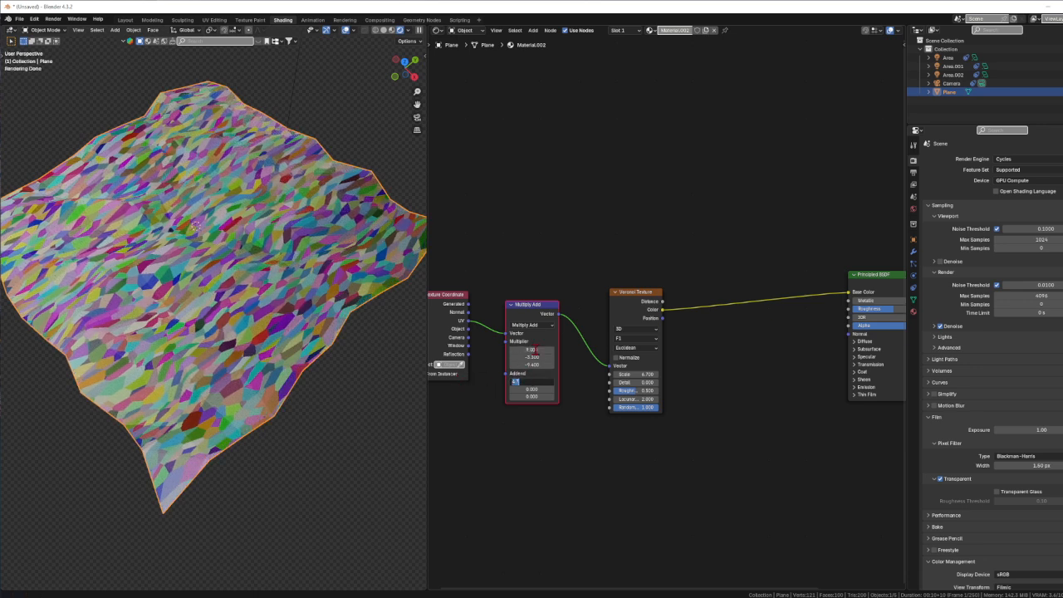
Change the vector math node's operation to Cross Product.
{"action": "left_click", "coordinate": [538, 326]}
{"action": "left_click", "coordinate": [538, 326]}
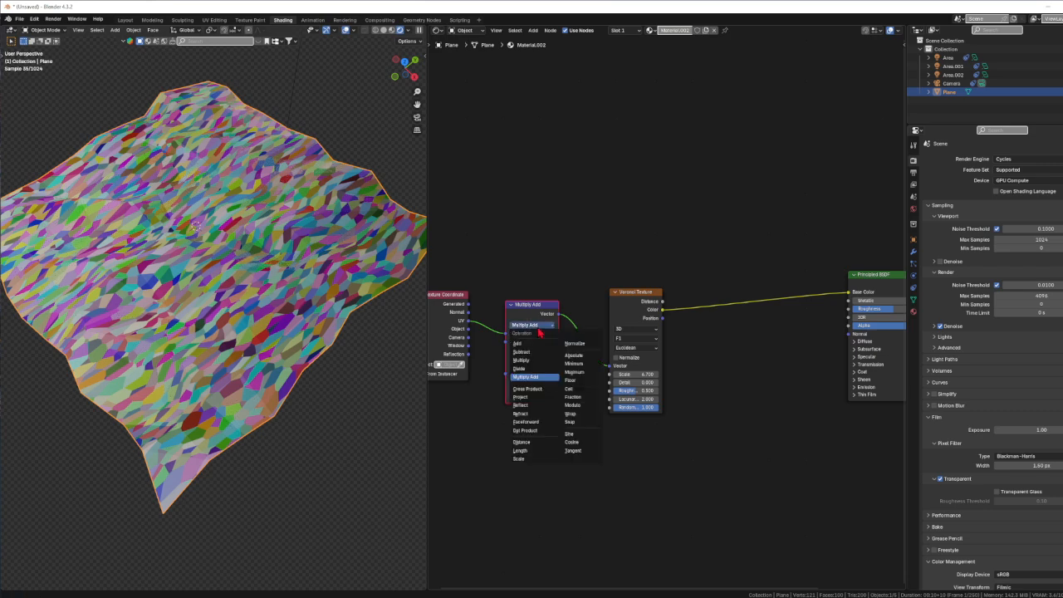
{"action": "left_click", "coordinate": [540, 390]}
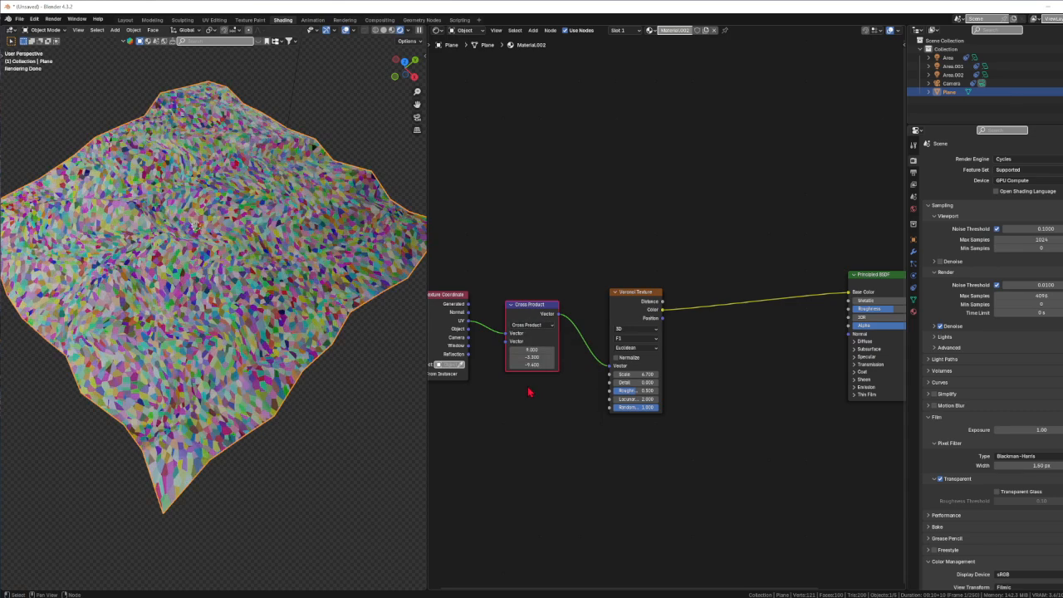
Adjust the Cross Product's second vector to about 0.2 in Y and -12.0 in Z, also varying its X.
{"action": "middle_click_drag", "start_coordinate": [194, 225], "coordinate": [249, 142]}
{"action": "middle_click_drag", "start_coordinate": [211, 340], "coordinate": [349, 198]}
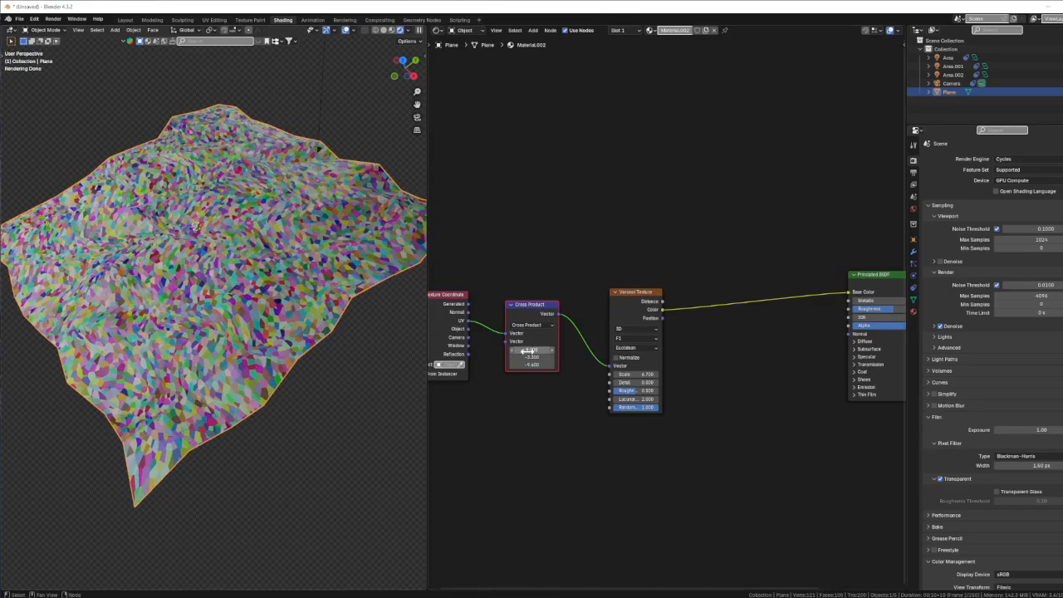
{"action": "left_click_drag", "start_coordinate": [530, 350], "coordinate": [518, 351]}
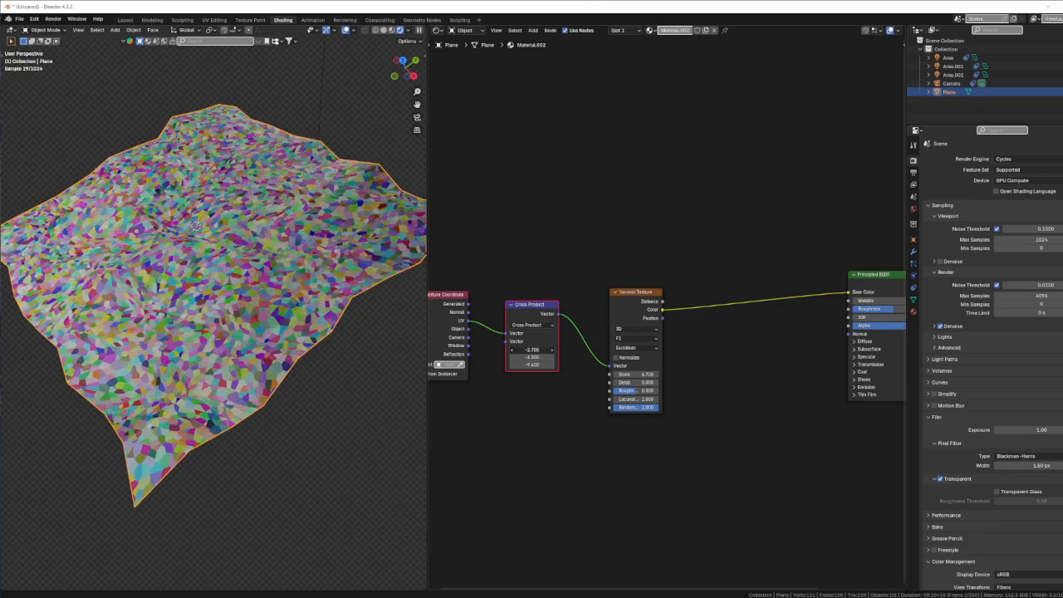
{"action": "left_click_drag", "start_coordinate": [530, 351], "coordinate": [502, 364]}
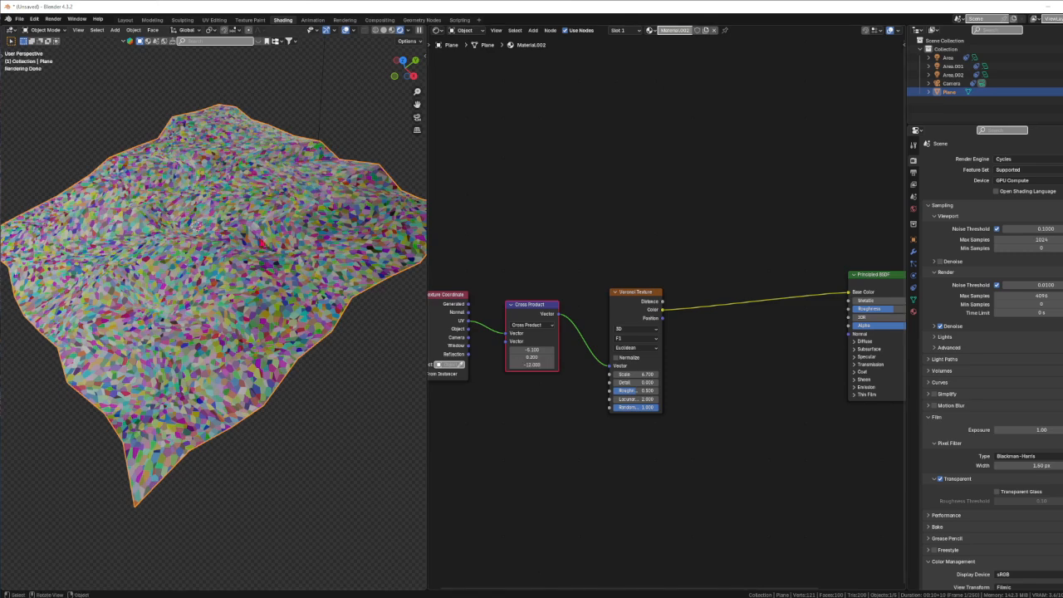
{"action": "mouse_move", "coordinate": [184, 297]}
{"action": "middle_mouse_down"}
{"action": "mouse_move", "coordinate": [223, 322]}
{"action": "mouse_move", "coordinate": [173, 290]}
{"action": "middle_mouse_up"}
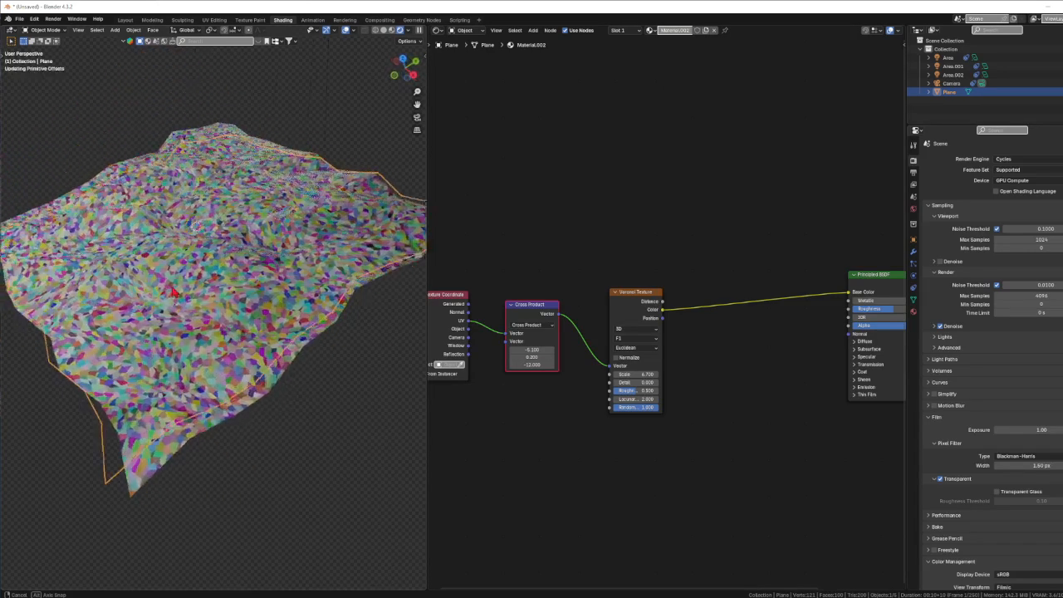
Switch the vector math operation to Project and try different values for its vector's X, Y and Z.
{"action": "left_click", "coordinate": [535, 326]}
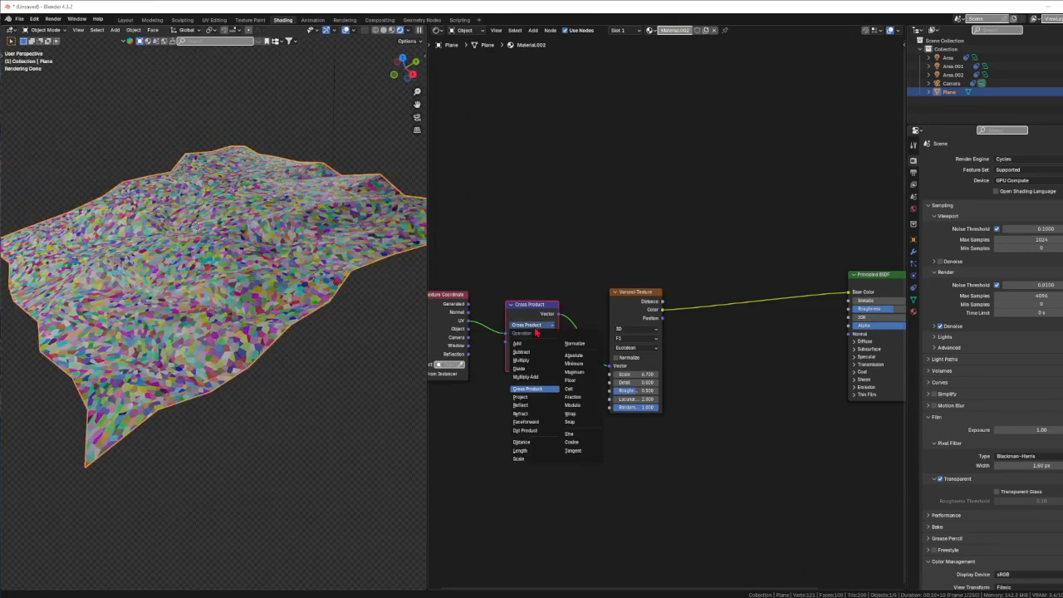
{"action": "left_click", "coordinate": [531, 398]}
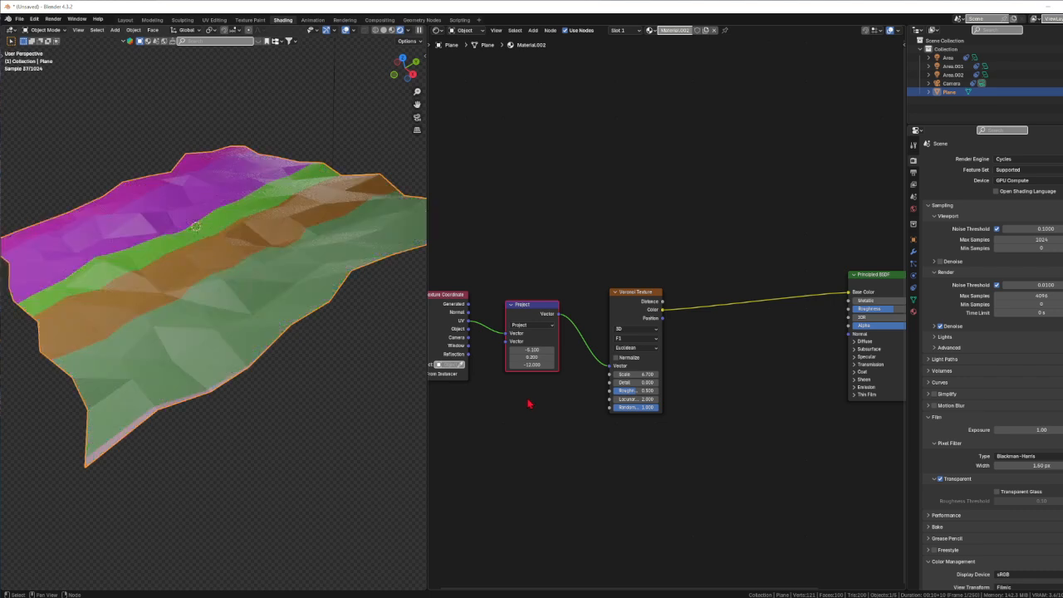
{"action": "middle_click_drag", "start_coordinate": [244, 301], "coordinate": [240, 346]}
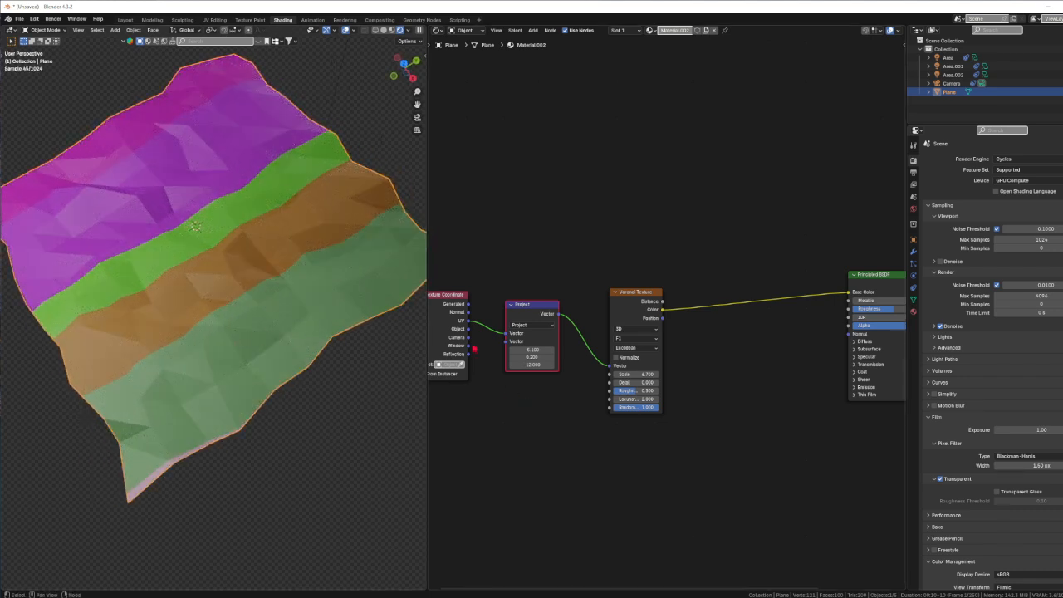
{"action": "left_click_drag", "start_coordinate": [523, 349], "coordinate": [548, 350]}
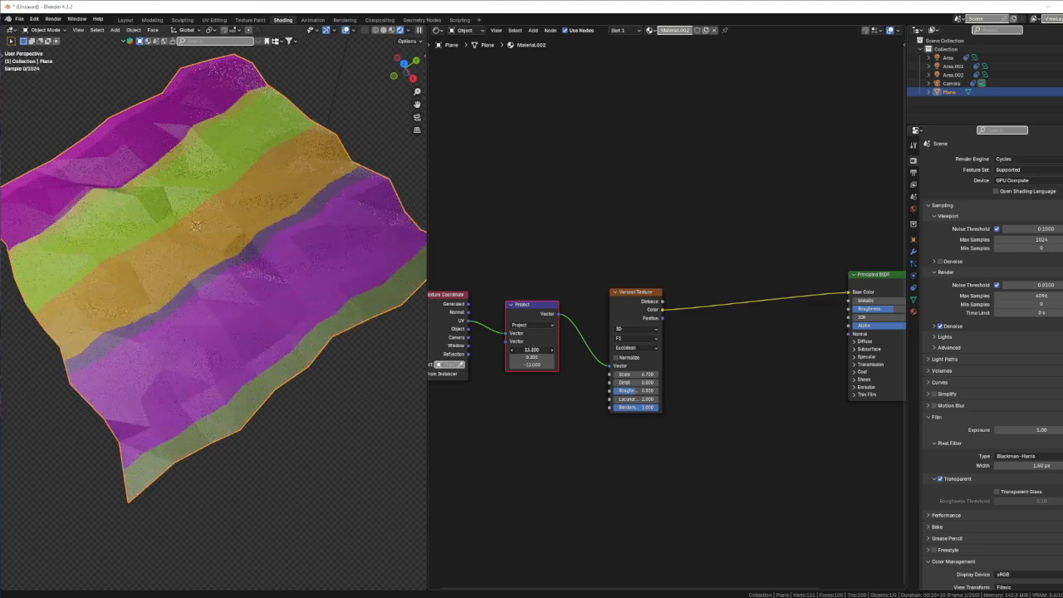
{"action": "left_click_drag", "start_coordinate": [557, 350], "coordinate": [525, 357]}
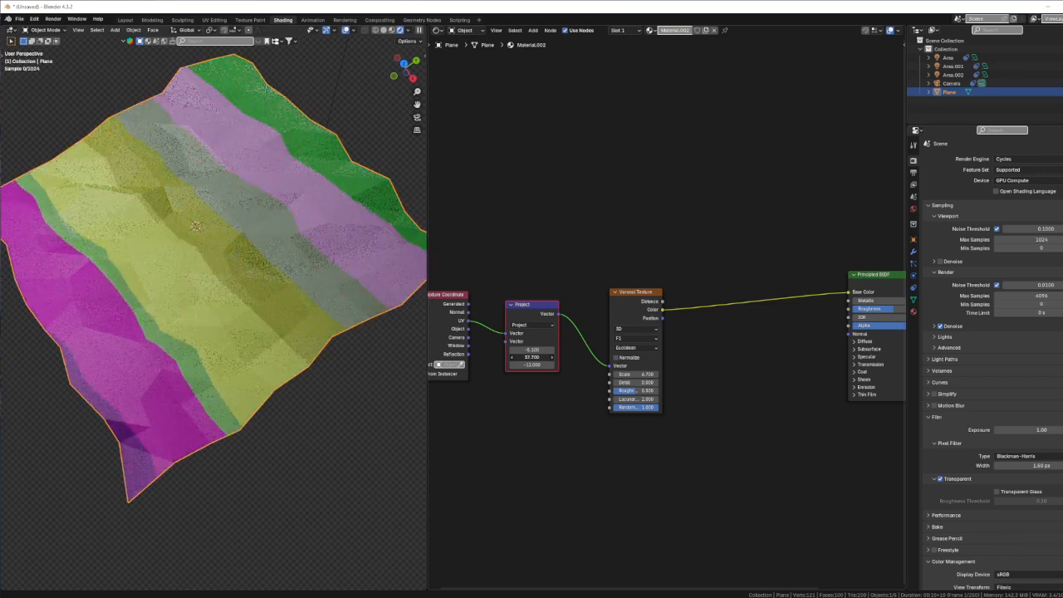
{"action": "mouse_move", "coordinate": [525, 357]}
{"action": "left_mouse_down"}
{"action": "mouse_move", "coordinate": [714, 365]}
{"action": "mouse_move", "coordinate": [515, 365]}
{"action": "mouse_move", "coordinate": [588, 364]}
{"action": "mouse_move", "coordinate": [533, 365]}
{"action": "left_mouse_up"}
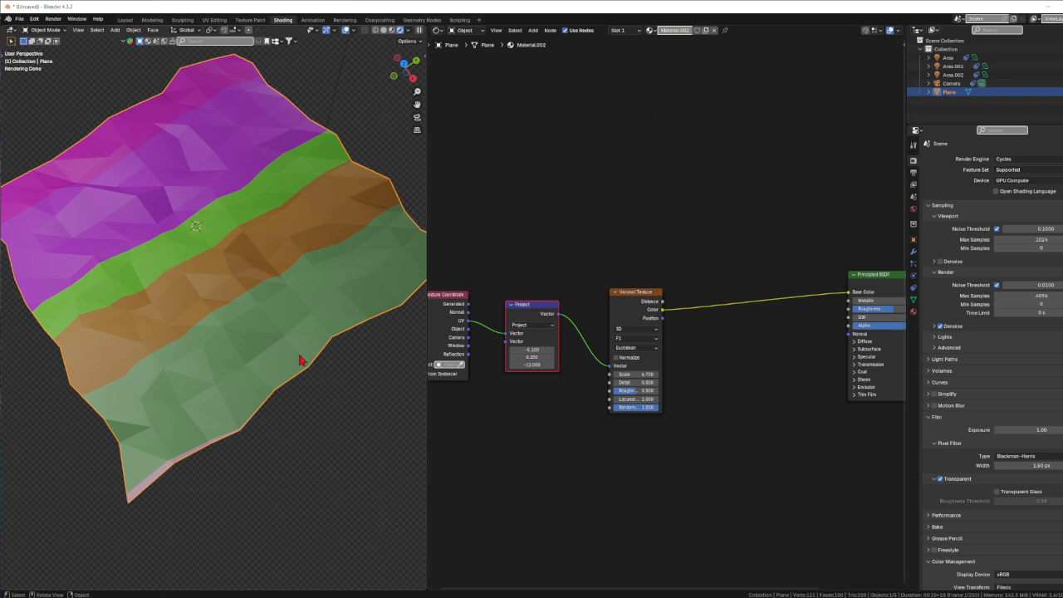
Switch the operation to Reflect and adjust its vector's X, Y and Z, with Z at about -1.7.
{"action": "left_click", "coordinate": [523, 326]}
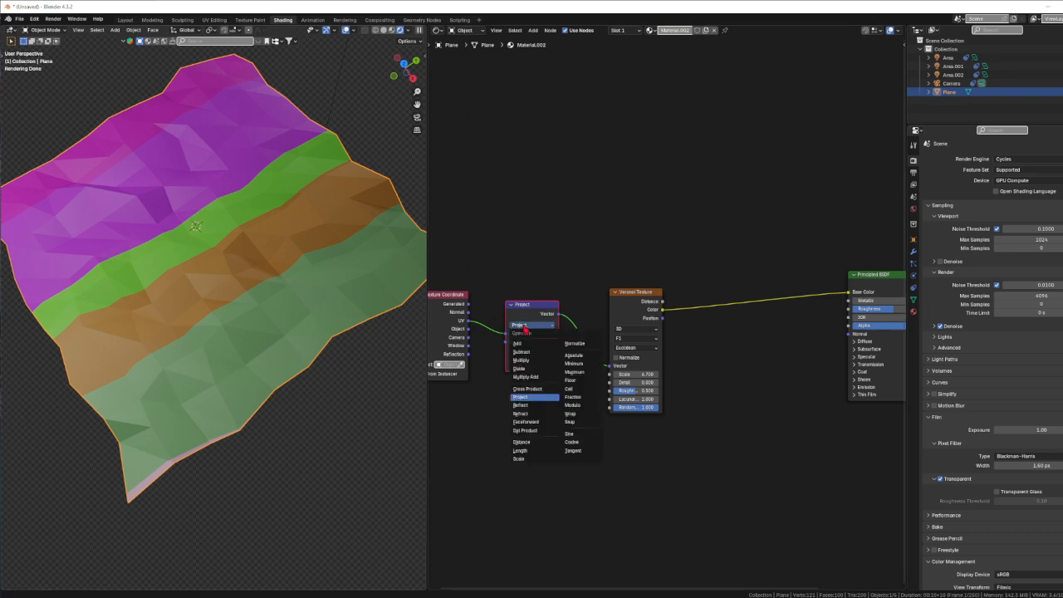
{"action": "left_click", "coordinate": [530, 405]}
{"action": "left_click_drag", "start_coordinate": [531, 350], "coordinate": [554, 350]}
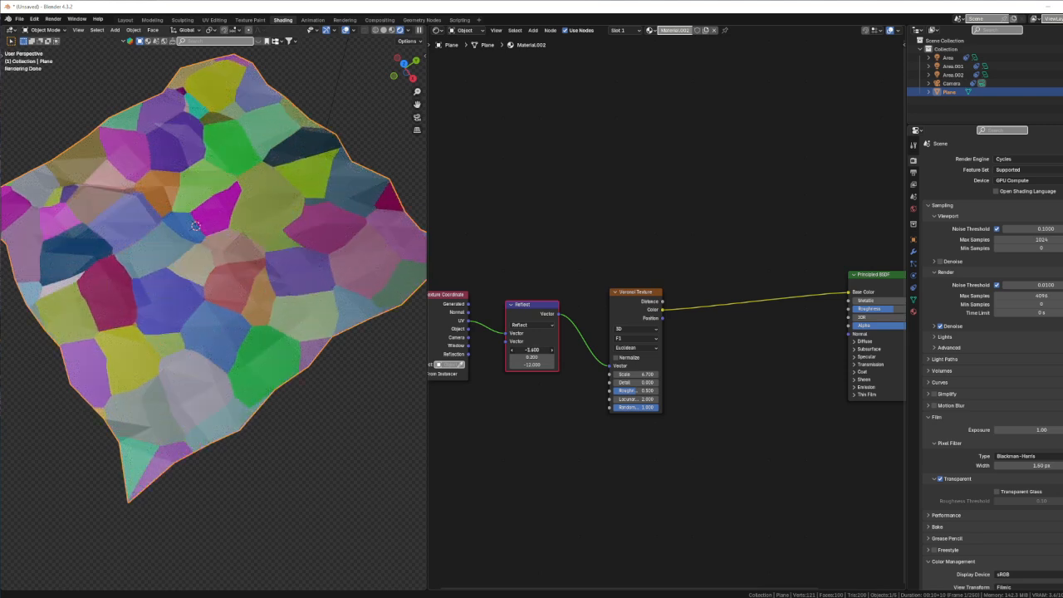
{"action": "left_click_drag", "start_coordinate": [554, 350], "coordinate": [659, 365]}
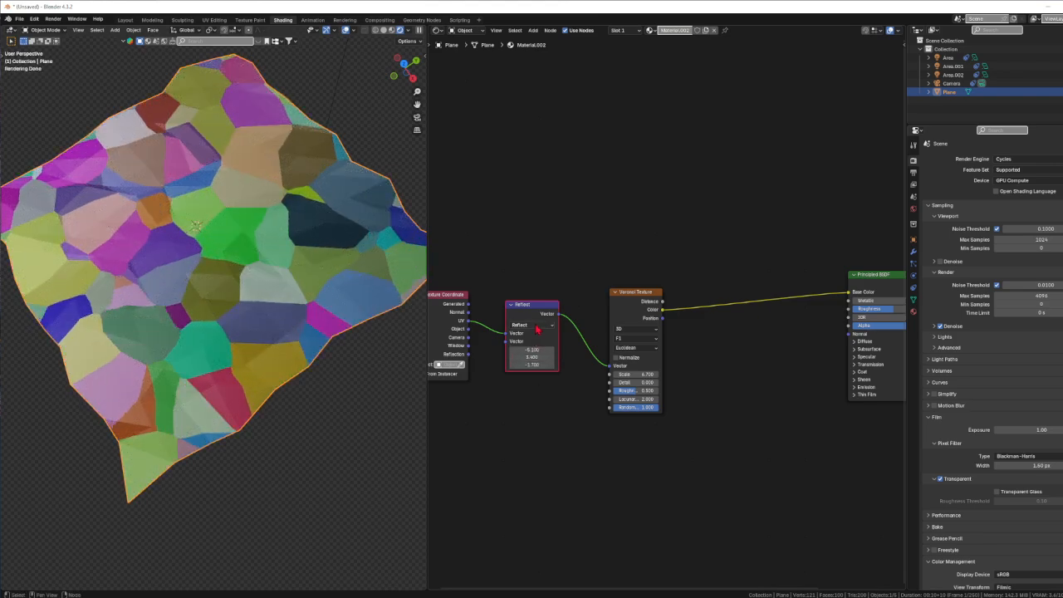
Switch the operation to Refract, setting its vector to about -4.8 in Y and -13.2 in Z and varying X and IOR.
{"action": "left_click", "coordinate": [533, 325]}
{"action": "left_click", "coordinate": [535, 415]}
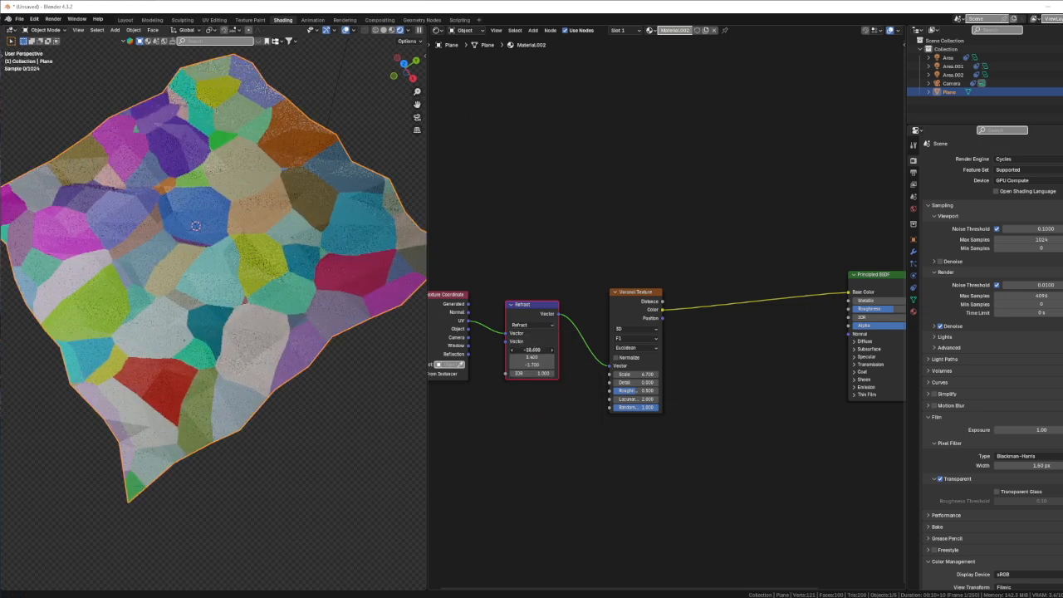
{"action": "left_click_drag", "start_coordinate": [533, 350], "coordinate": [363, 349]}
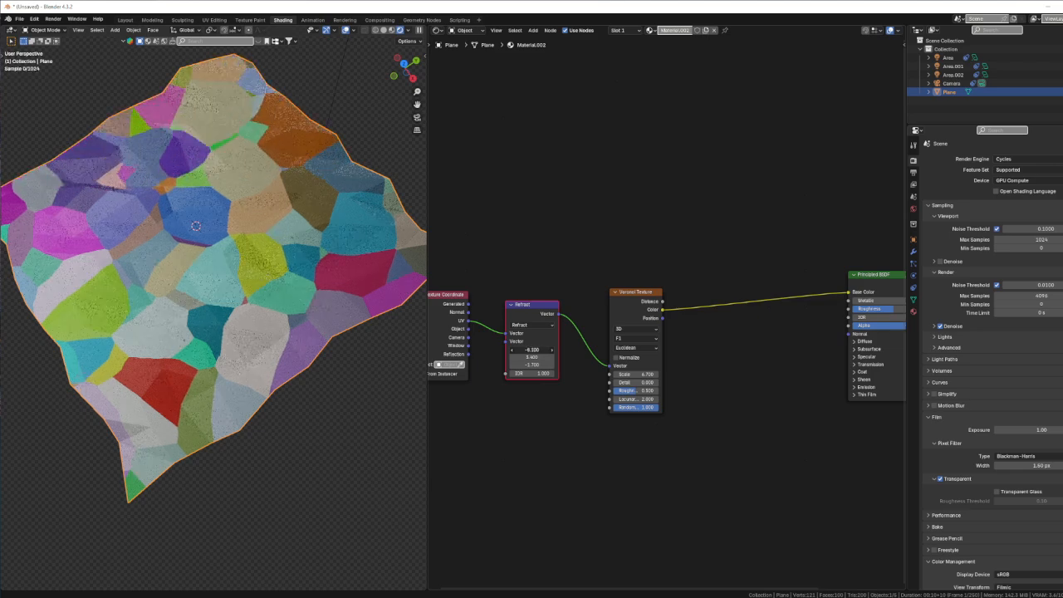
{"action": "mouse_move", "coordinate": [403, 350]}
{"action": "left_mouse_down"}
{"action": "mouse_move", "coordinate": [479, 349]}
{"action": "mouse_move", "coordinate": [410, 350]}
{"action": "left_mouse_up"}
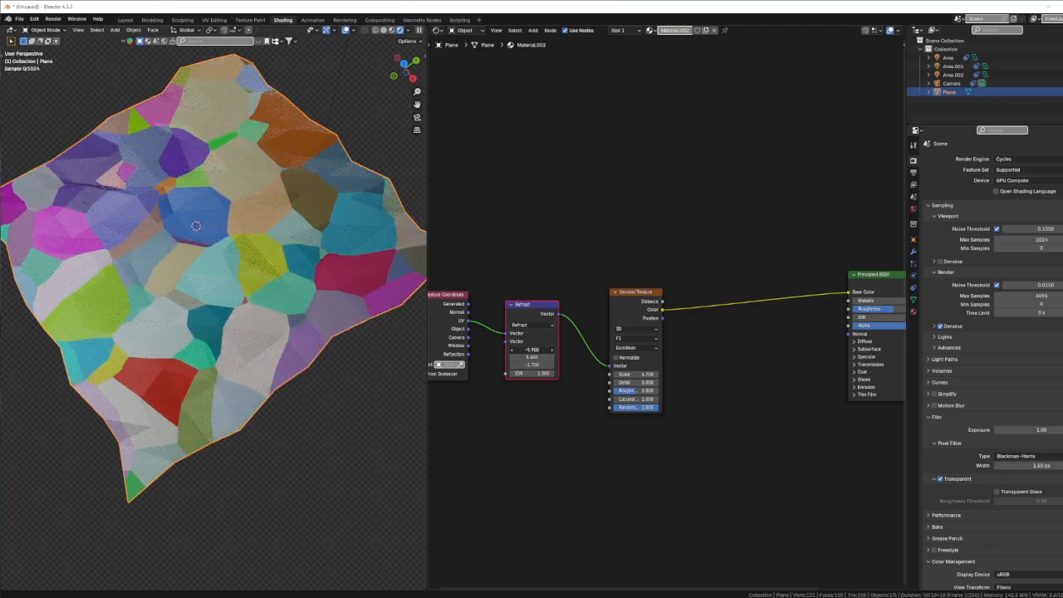
{"action": "left_click_drag", "start_coordinate": [532, 350], "coordinate": [531, 374]}
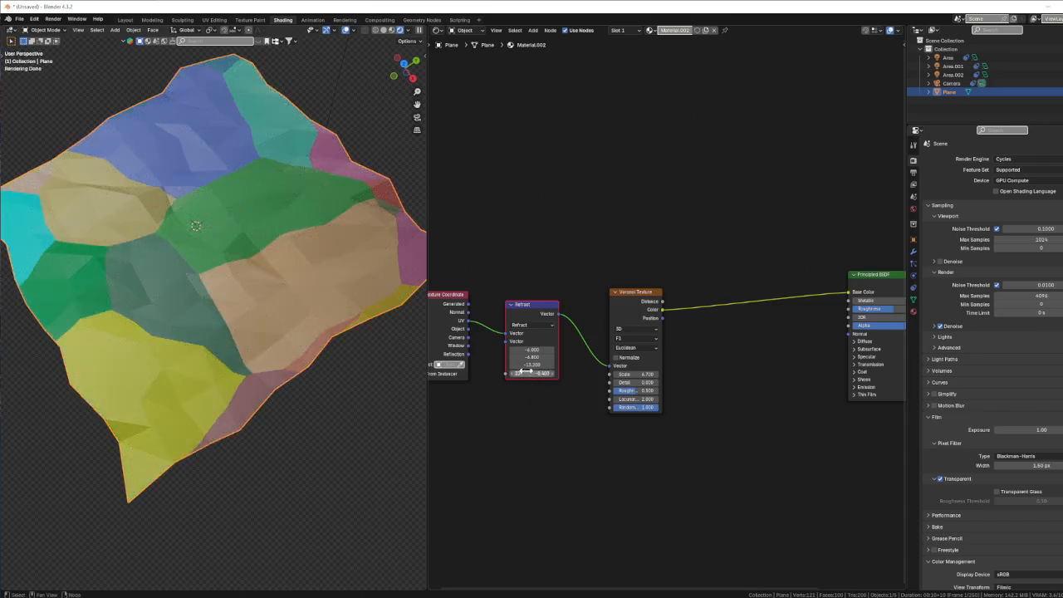
Switch the operation to Faceforward and vary its incident and reference vectors, with the incident Z at about 3.2.
{"action": "left_click", "coordinate": [530, 325]}
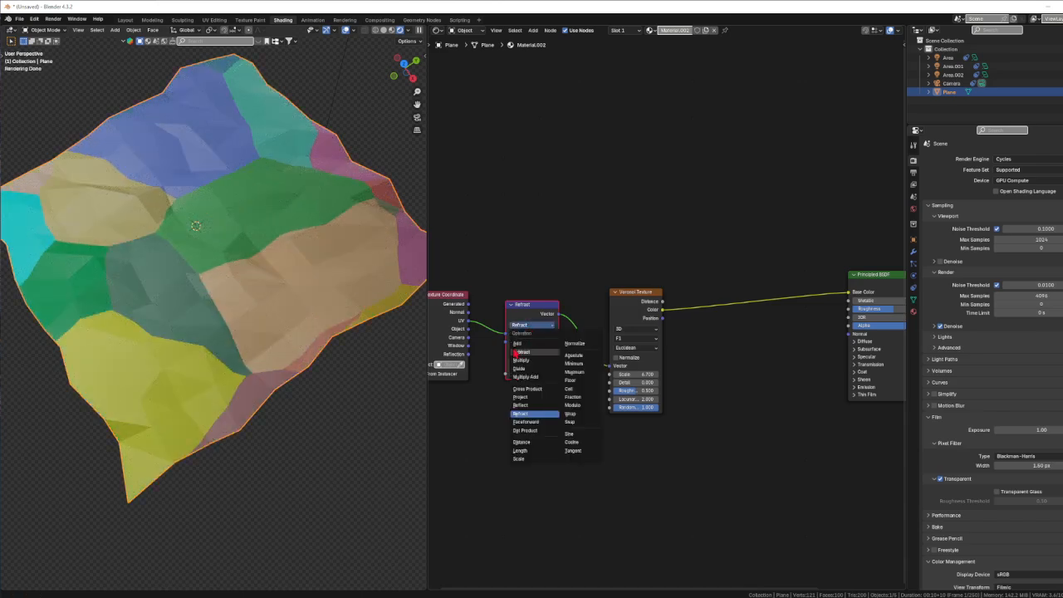
{"action": "left_click", "coordinate": [525, 421]}
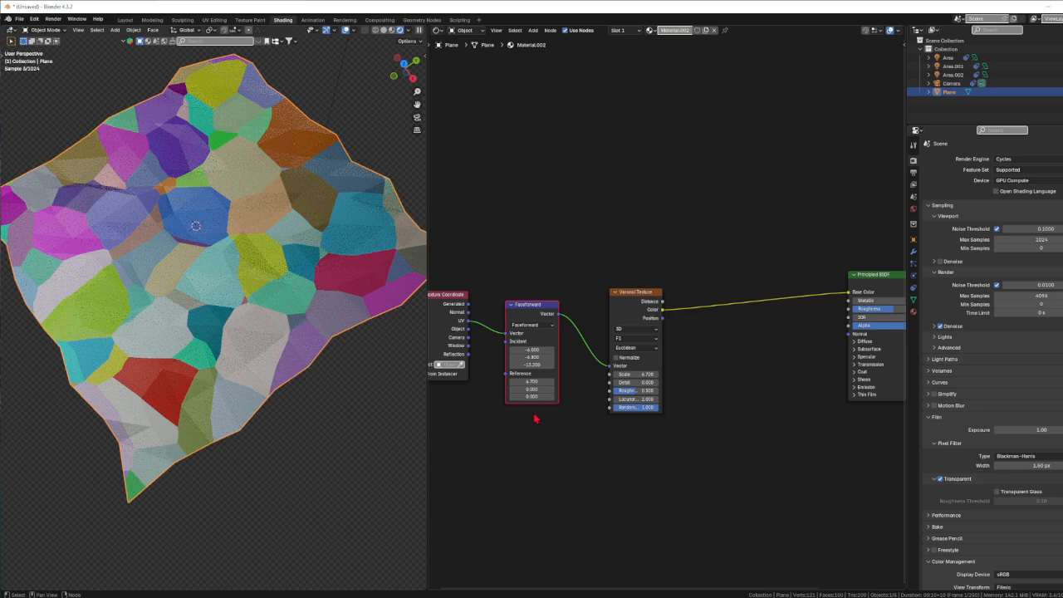
{"action": "mouse_move", "coordinate": [530, 350]}
{"action": "left_mouse_down"}
{"action": "mouse_move", "coordinate": [521, 357]}
{"action": "mouse_move", "coordinate": [543, 365]}
{"action": "mouse_move", "coordinate": [531, 349]}
{"action": "mouse_move", "coordinate": [540, 349]}
{"action": "mouse_move", "coordinate": [523, 364]}
{"action": "left_mouse_up"}
{"action": "left_click", "coordinate": [530, 363]}
{"action": "left_click", "coordinate": [531, 357]}
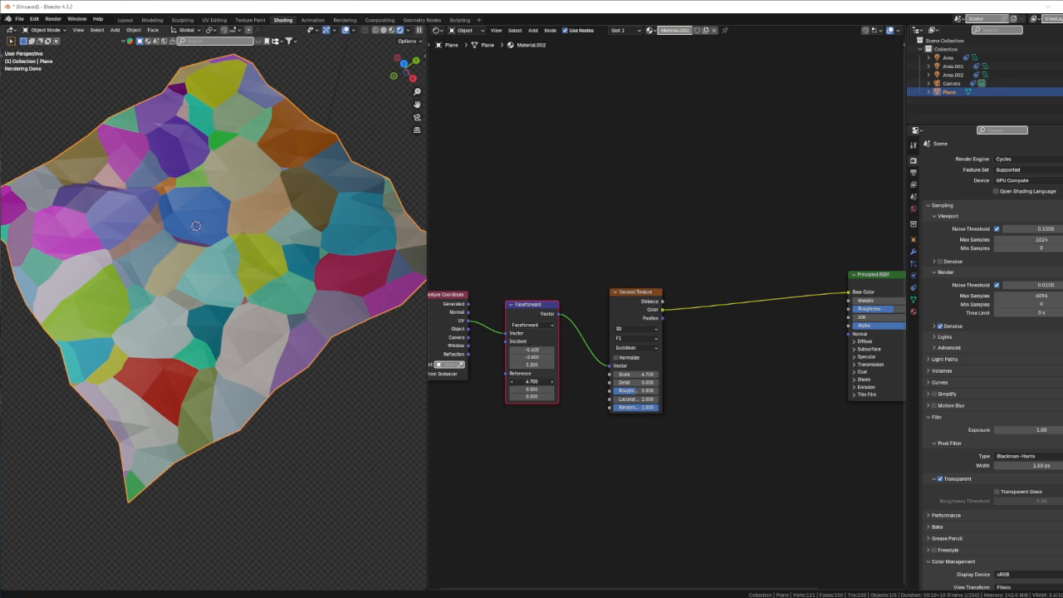
{"action": "mouse_move", "coordinate": [532, 381]}
{"action": "left_mouse_down"}
{"action": "mouse_move", "coordinate": [501, 381]}
{"action": "mouse_move", "coordinate": [541, 389]}
{"action": "mouse_move", "coordinate": [469, 389]}
{"action": "mouse_move", "coordinate": [516, 396]}
{"action": "left_mouse_up"}
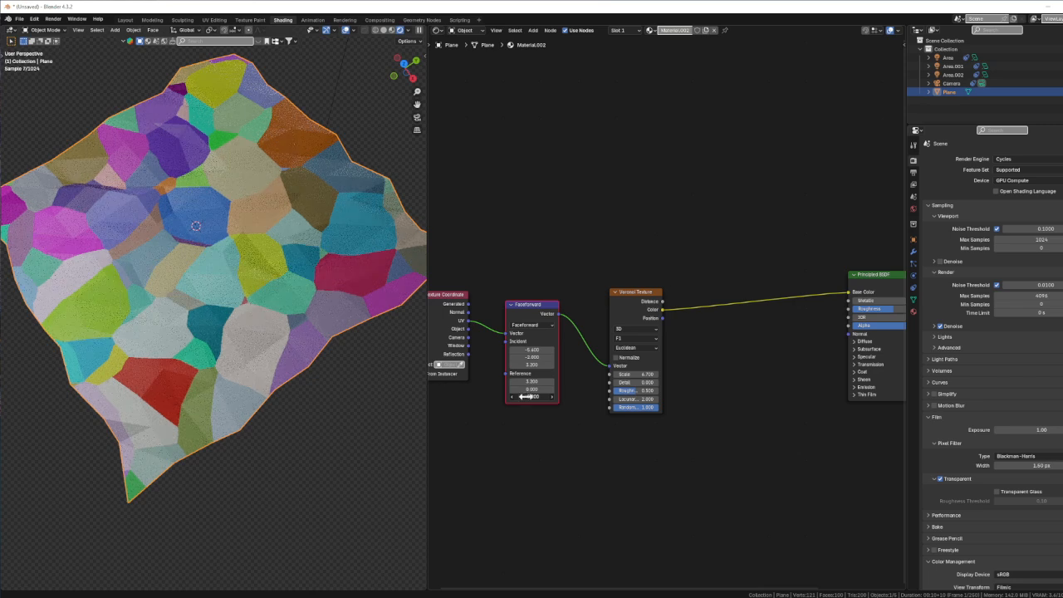
Switch the operation to Dot Product, vary its vector and connect its Value output to the Voronoi Texture's Vector input.
{"action": "left_click", "coordinate": [532, 325]}
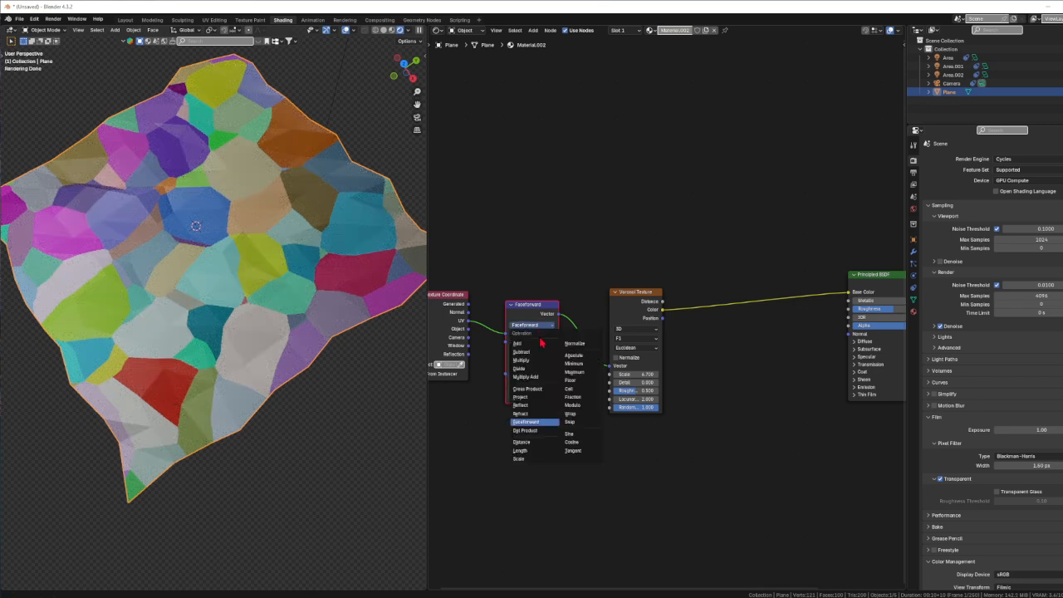
{"action": "left_click", "coordinate": [525, 430]}
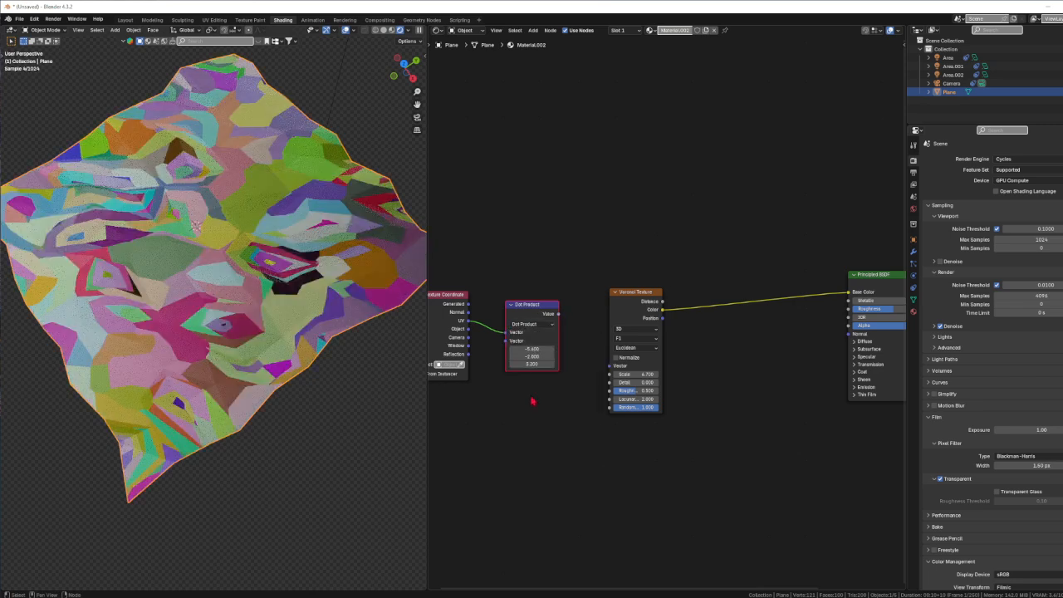
{"action": "mouse_move", "coordinate": [522, 349]}
{"action": "left_mouse_down"}
{"action": "mouse_move", "coordinate": [573, 357]}
{"action": "mouse_move", "coordinate": [533, 364]}
{"action": "left_mouse_up"}
{"action": "left_click_drag", "start_coordinate": [559, 314], "coordinate": [611, 365]}
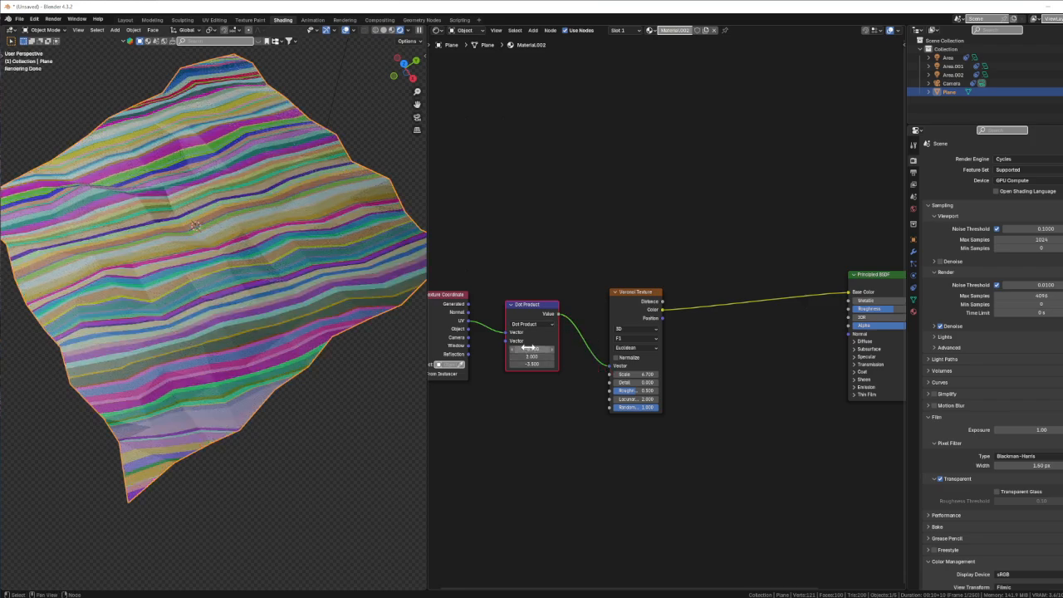
Adjust the Dot Product's vector to about -1.5 in X, 1.3 in Y and 1.4 in Z.
{"action": "left_click_drag", "start_coordinate": [529, 348], "coordinate": [528, 348]}
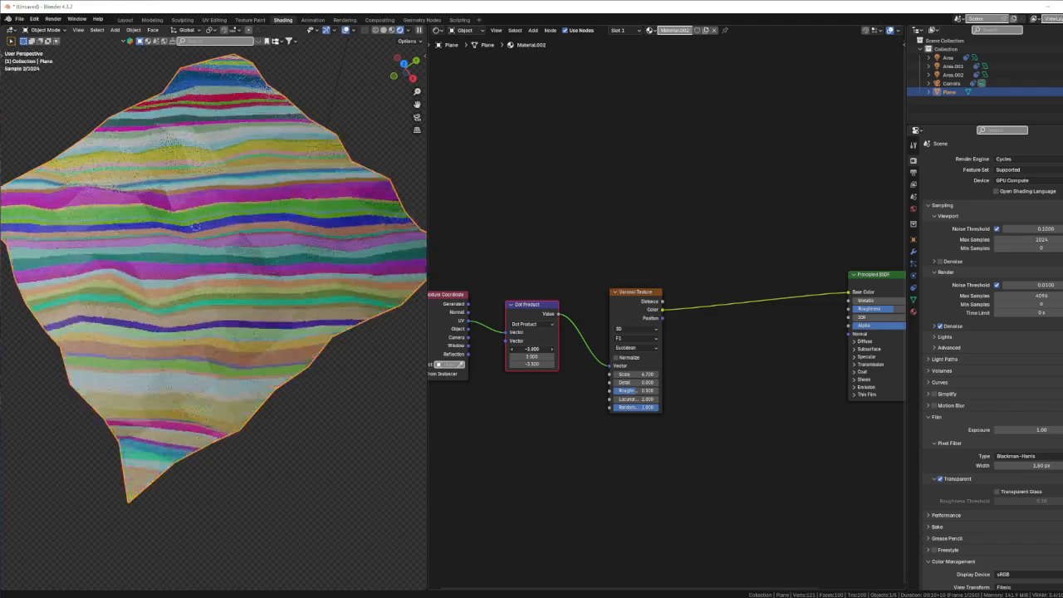
{"action": "left_click_drag", "start_coordinate": [531, 349], "coordinate": [619, 349]}
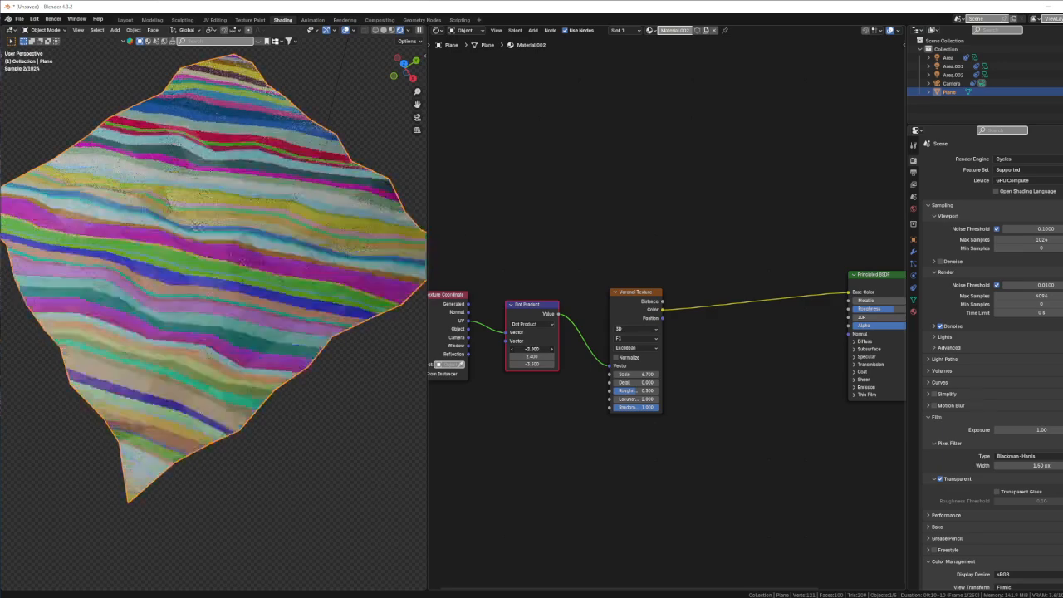
{"action": "mouse_move", "coordinate": [532, 348]}
{"action": "left_mouse_down"}
{"action": "mouse_move", "coordinate": [560, 349]}
{"action": "mouse_move", "coordinate": [511, 357]}
{"action": "mouse_move", "coordinate": [536, 364]}
{"action": "left_mouse_up"}
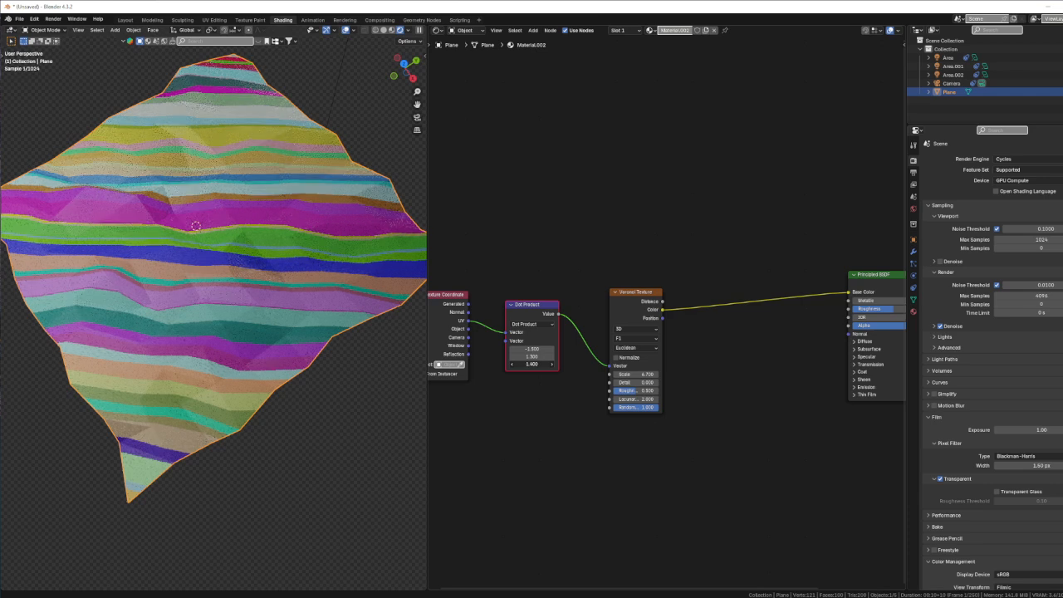
Switch the operation to Distance, setting its vector to about -2.4 in X and 5.3 in Y and varying Z.
{"action": "left_click", "coordinate": [544, 325]}
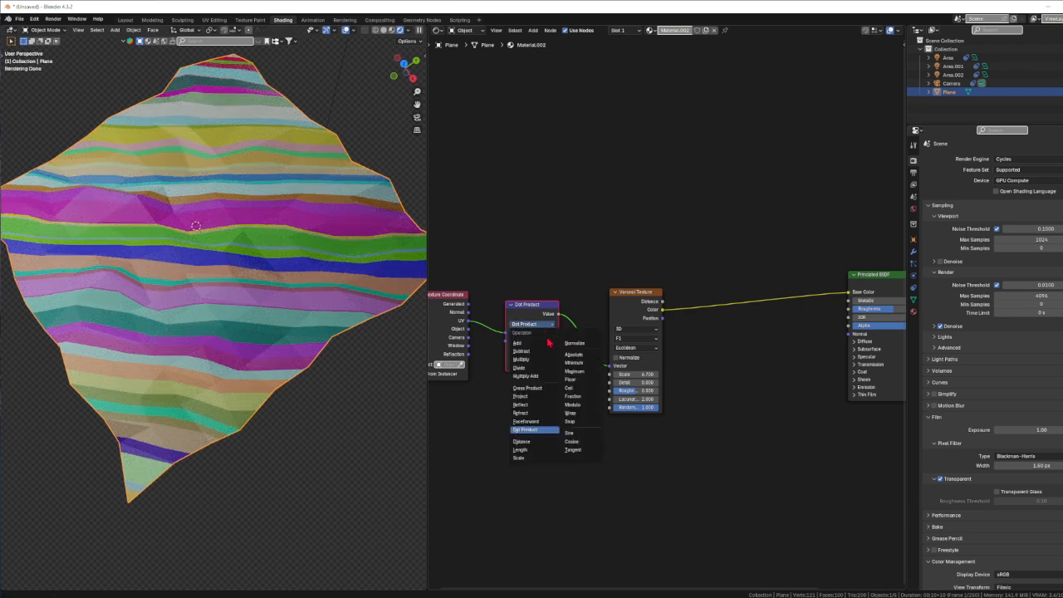
{"action": "left_click", "coordinate": [537, 442]}
{"action": "mouse_move", "coordinate": [532, 351]}
{"action": "left_mouse_down"}
{"action": "mouse_move", "coordinate": [564, 349]}
{"action": "mouse_move", "coordinate": [534, 349]}
{"action": "left_mouse_up"}
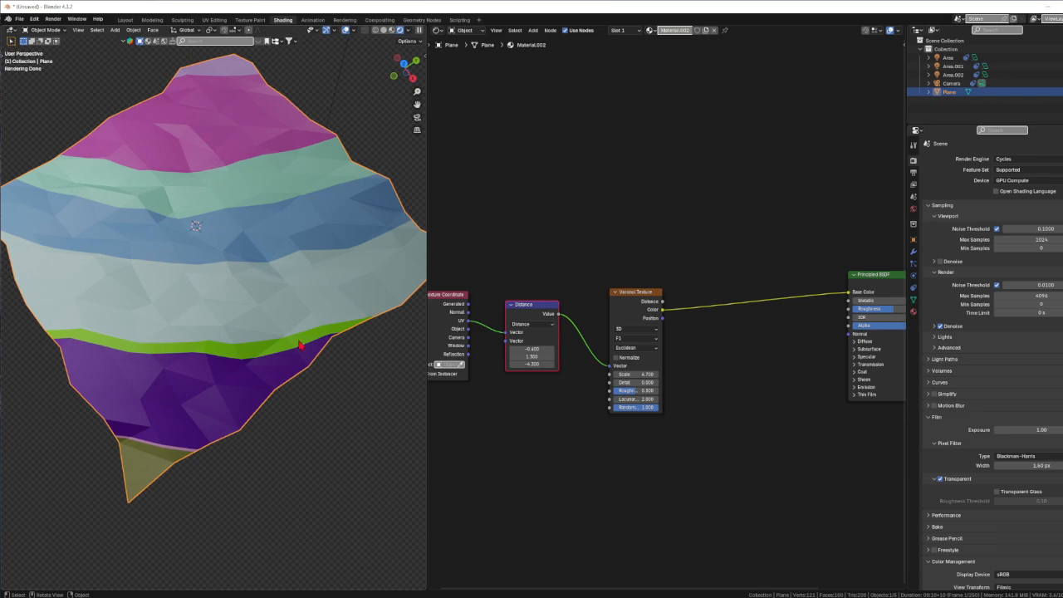
{"action": "left_click_drag", "start_coordinate": [532, 348], "coordinate": [524, 349]}
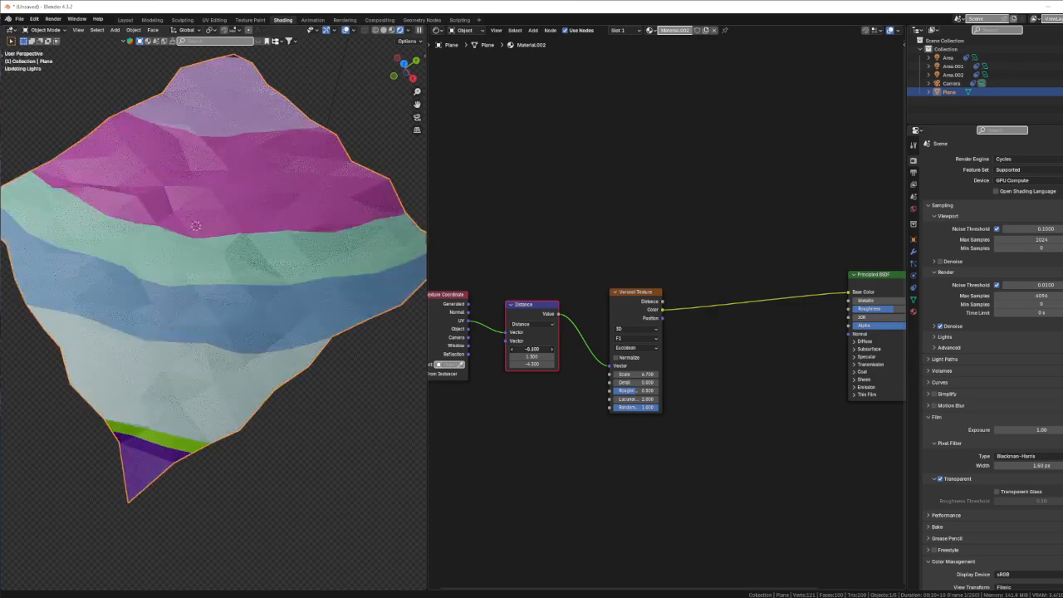
{"action": "left_click_drag", "start_coordinate": [532, 348], "coordinate": [554, 349]}
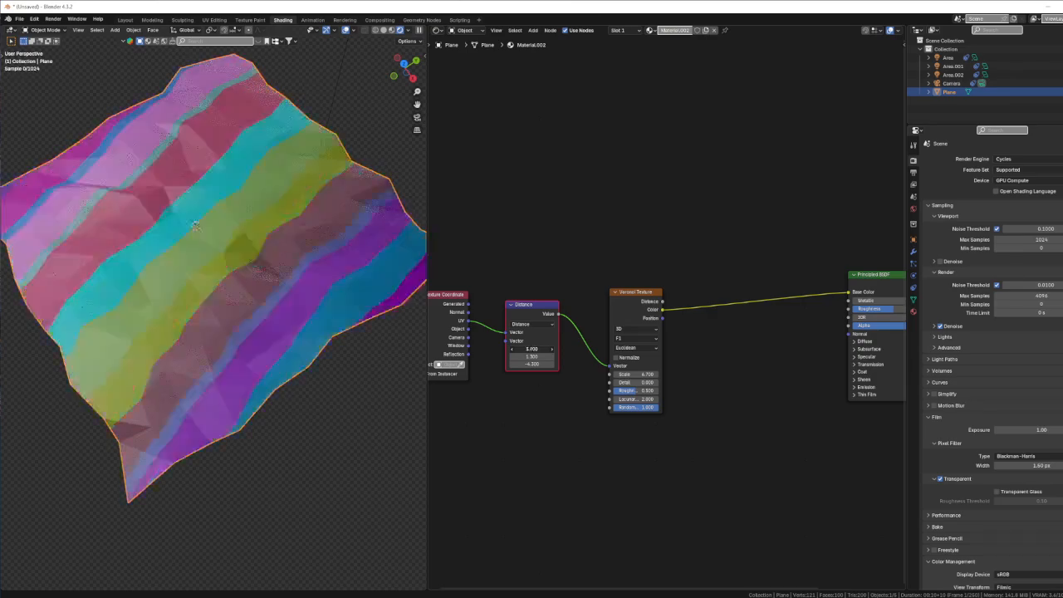
{"action": "left_click_drag", "start_coordinate": [532, 349], "coordinate": [491, 364]}
{"action": "left_click_drag", "start_coordinate": [531, 364], "coordinate": [567, 367]}
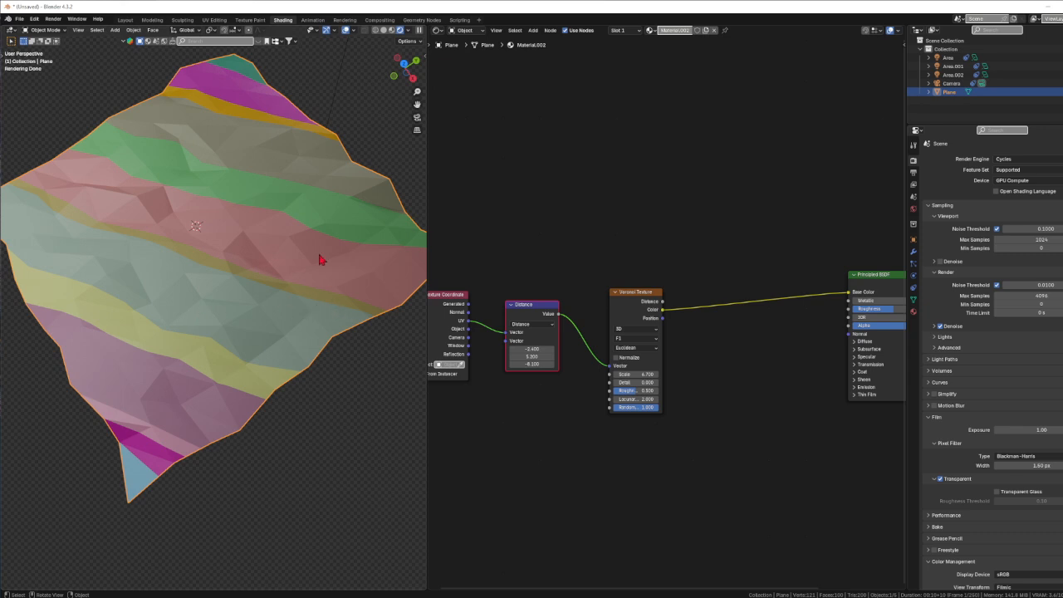
Change the vector math node's operation to Length.
{"action": "left_click", "coordinate": [541, 329]}
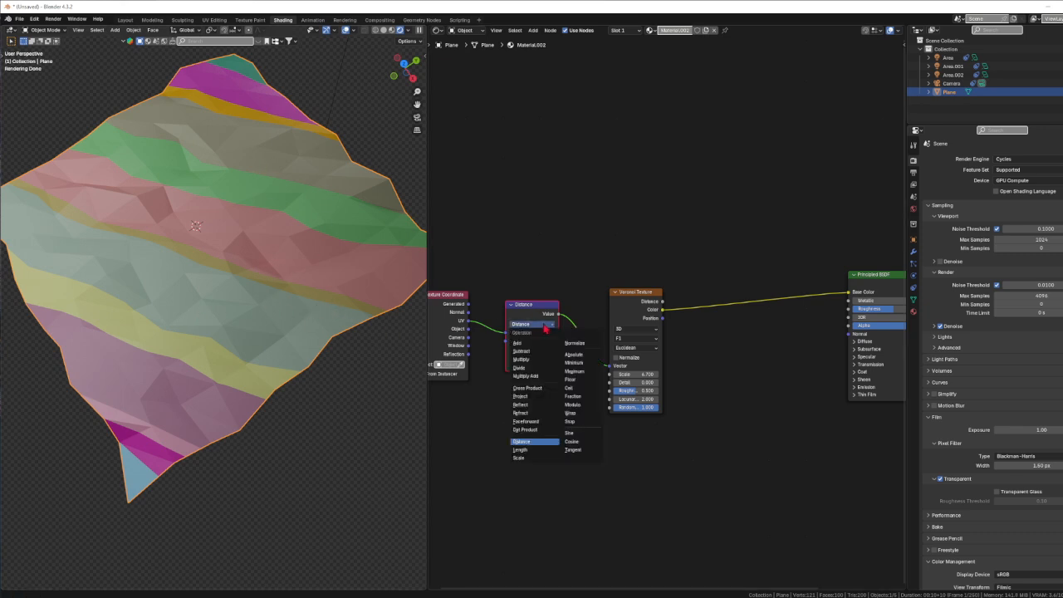
{"action": "left_click", "coordinate": [536, 449]}
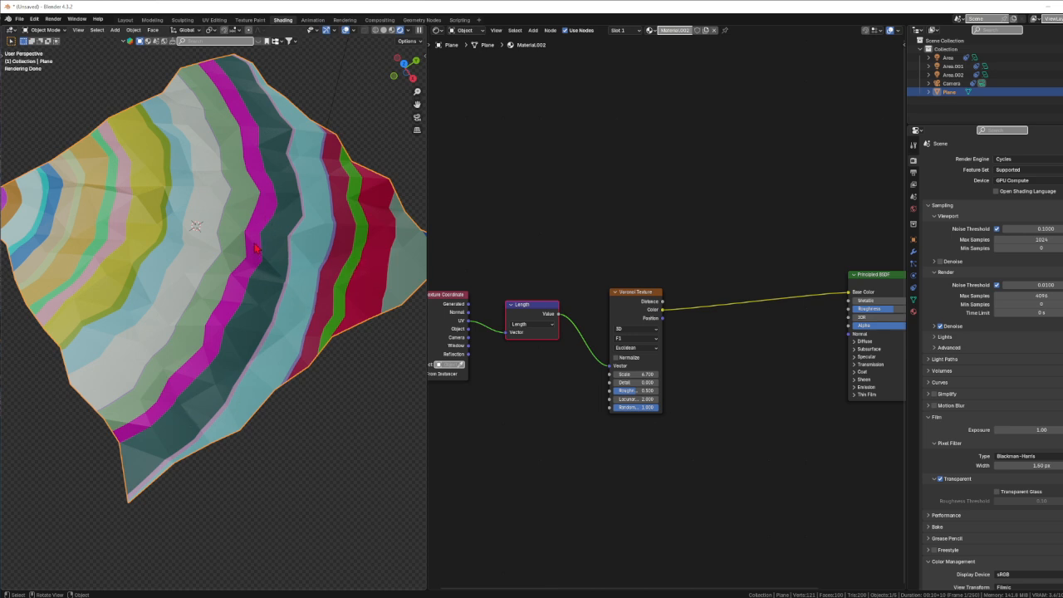
Switch the vector math operation to Scale, connect its Vector output to the Voronoi Texture's Vector input and vary the scale factor.
{"action": "left_click", "coordinate": [534, 326]}
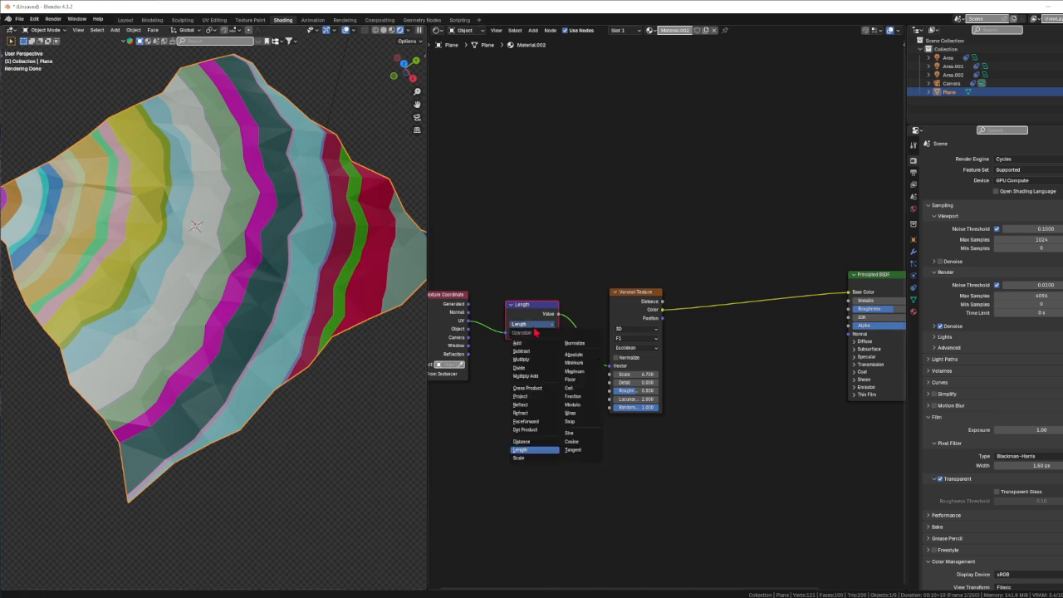
{"action": "left_click", "coordinate": [528, 460]}
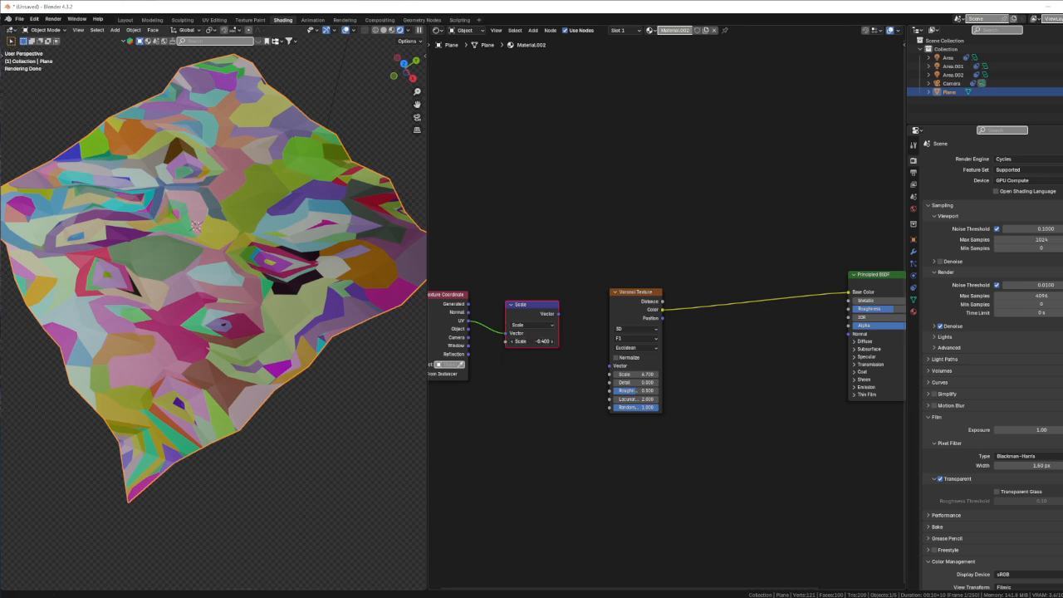
{"action": "left_click_drag", "start_coordinate": [532, 341], "coordinate": [609, 366]}
{"action": "mouse_move", "coordinate": [532, 342]}
{"action": "left_mouse_down"}
{"action": "mouse_move", "coordinate": [477, 341]}
{"action": "mouse_move", "coordinate": [523, 342]}
{"action": "left_mouse_up"}
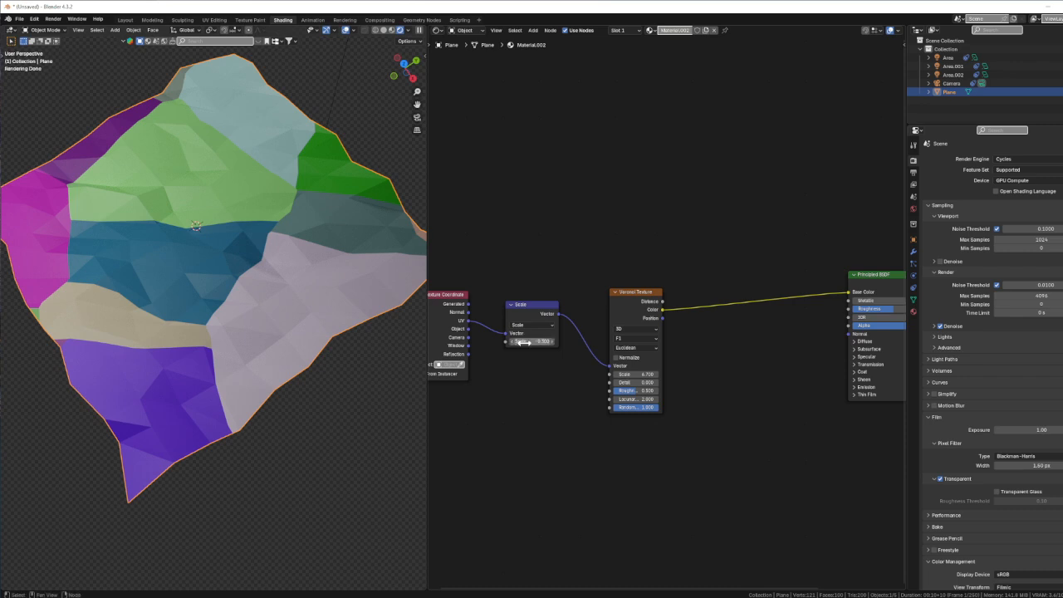
Change the vector math operation to Normalize and inspect the texture on the plane.
{"action": "left_click", "coordinate": [544, 326]}
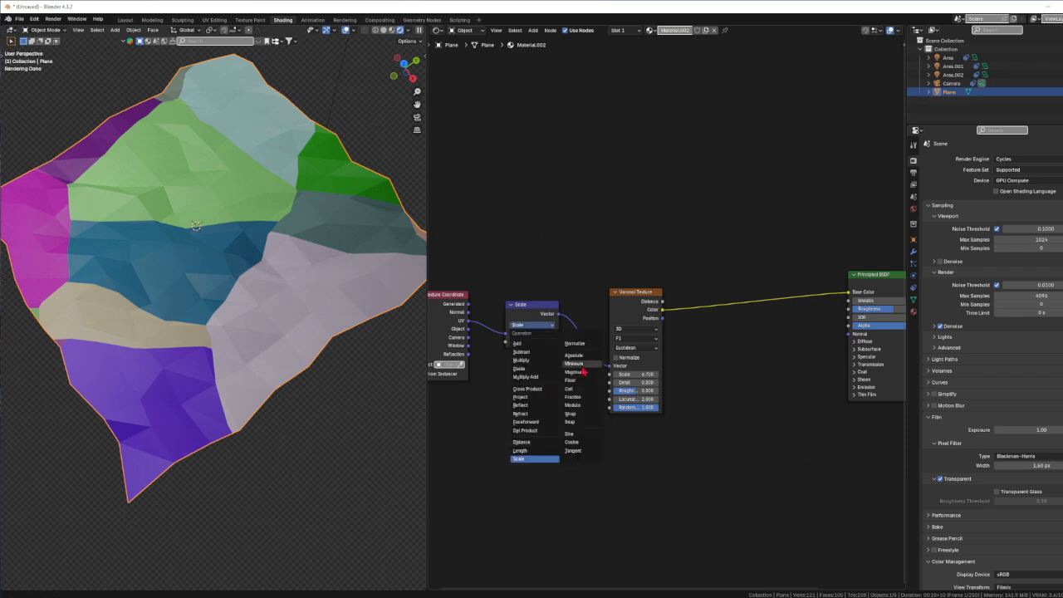
{"action": "left_click", "coordinate": [581, 345]}
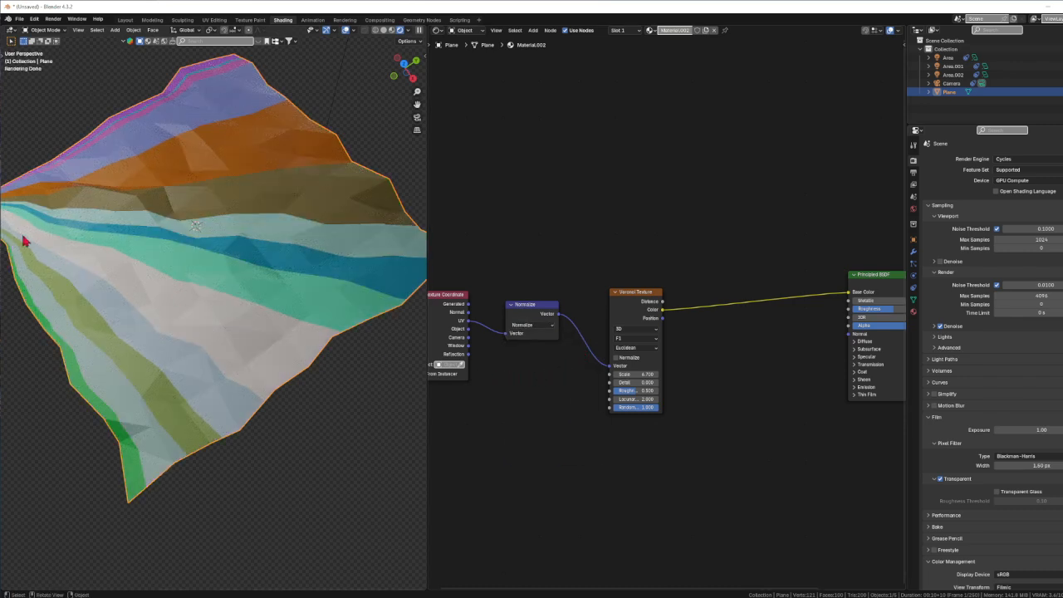
{"action": "middle_click_drag", "start_coordinate": [61, 237], "coordinate": [146, 277]}
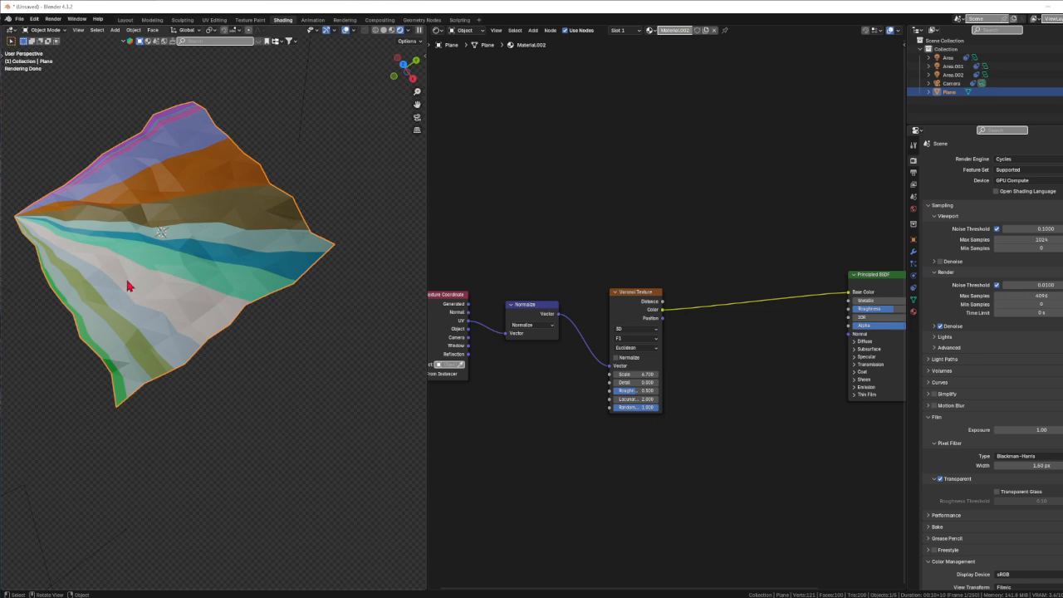
Change the vector math operation to Absolute and inspect the plane's texture.
{"action": "left_click", "coordinate": [536, 329]}
{"action": "left_click", "coordinate": [521, 357]}
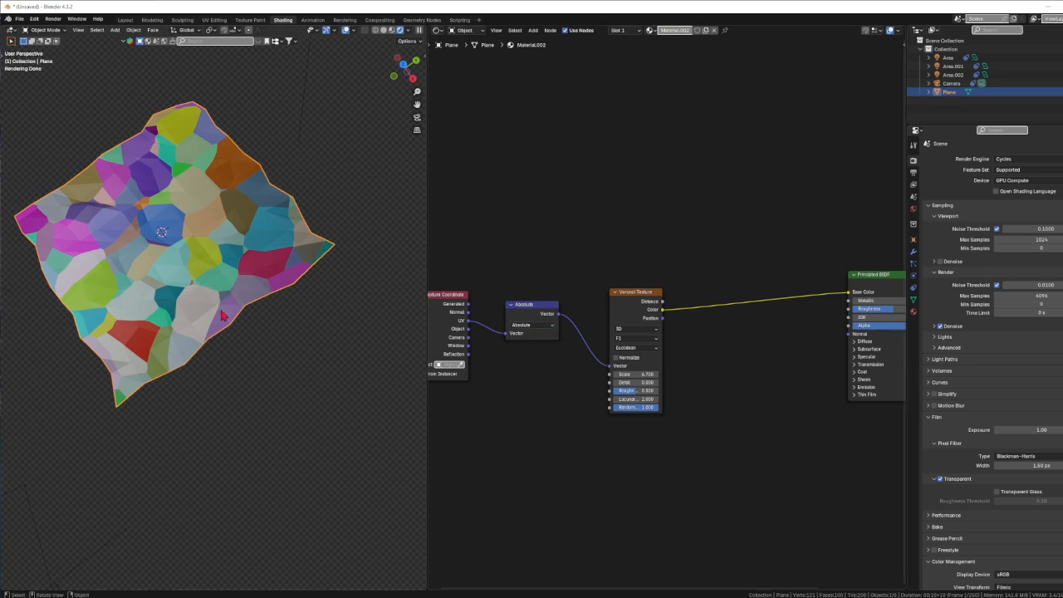
{"action": "middle_click_drag", "start_coordinate": [193, 305], "coordinate": [195, 309]}
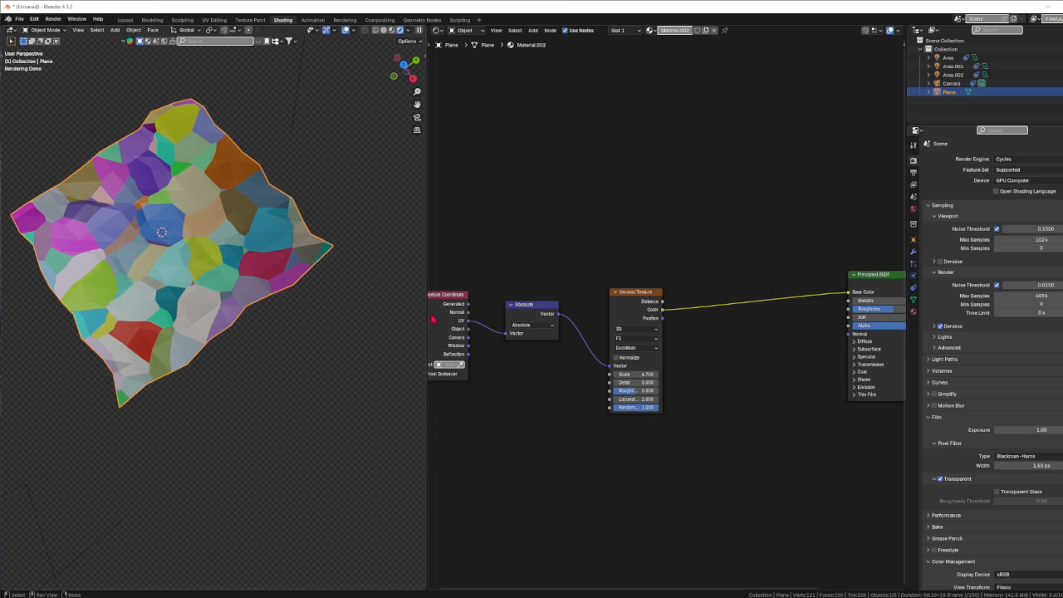
Switch the operation to Minimum and set its second vector's X to about -0.1.
{"action": "left_click", "coordinate": [532, 325]}
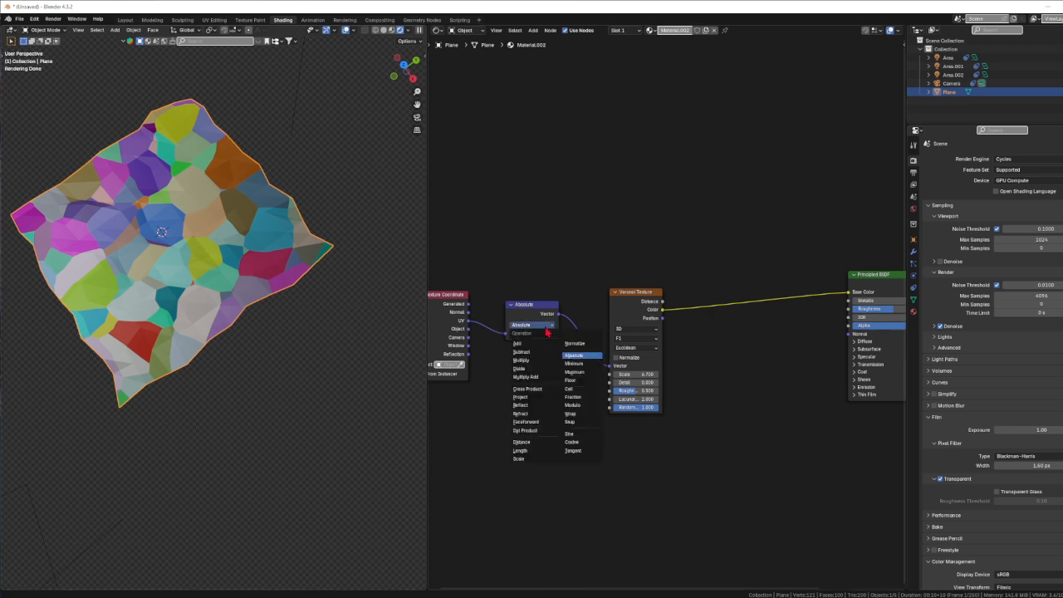
{"action": "left_click", "coordinate": [572, 367]}
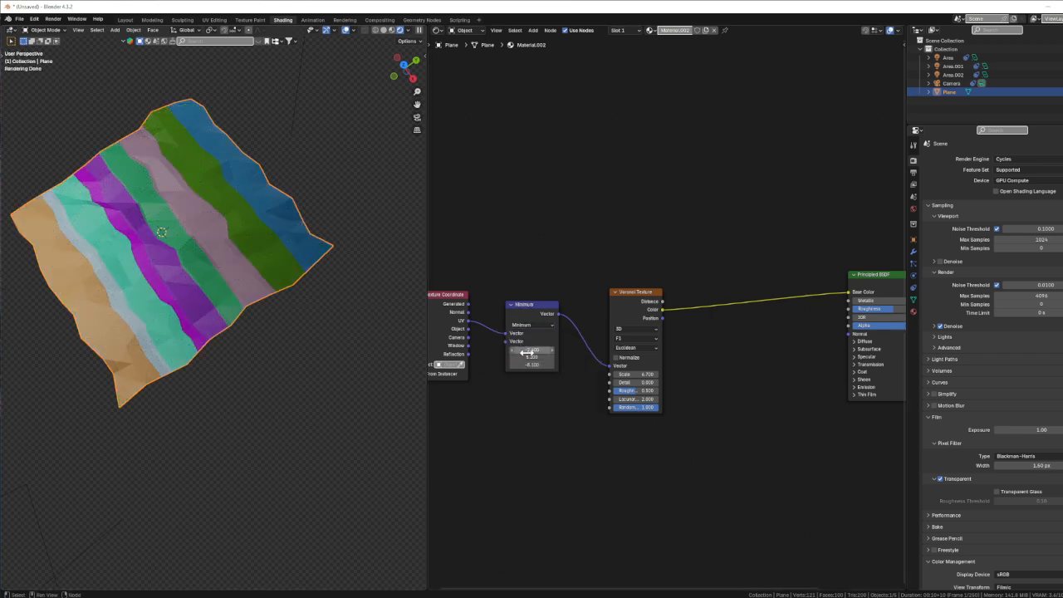
{"action": "mouse_move", "coordinate": [532, 351]}
{"action": "left_mouse_down"}
{"action": "mouse_move", "coordinate": [489, 351]}
{"action": "mouse_move", "coordinate": [536, 350]}
{"action": "left_mouse_up"}
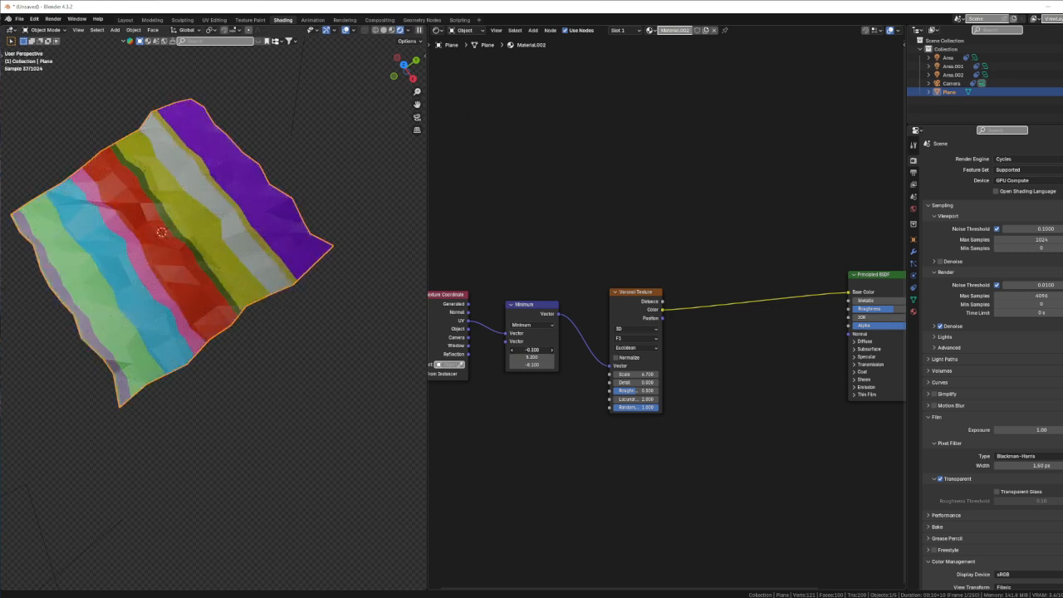
Compare Maximum with Minimum, return to Maximum and set its second vector to about -0.3 in X and 5.8 in Y.
{"action": "left_click", "coordinate": [529, 325]}
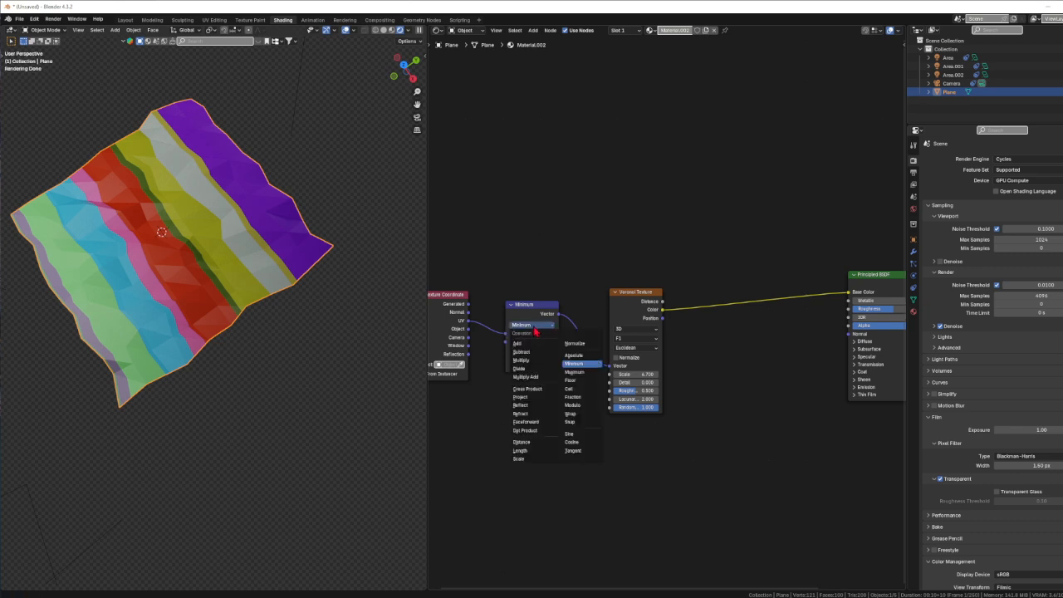
{"action": "left_click", "coordinate": [572, 373]}
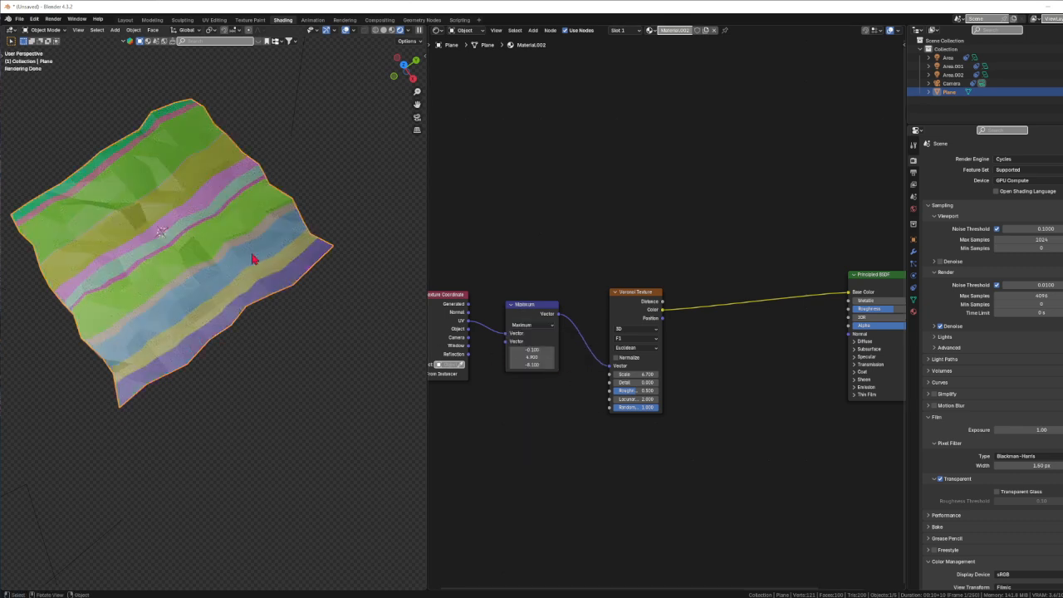
{"action": "left_click", "coordinate": [532, 329]}
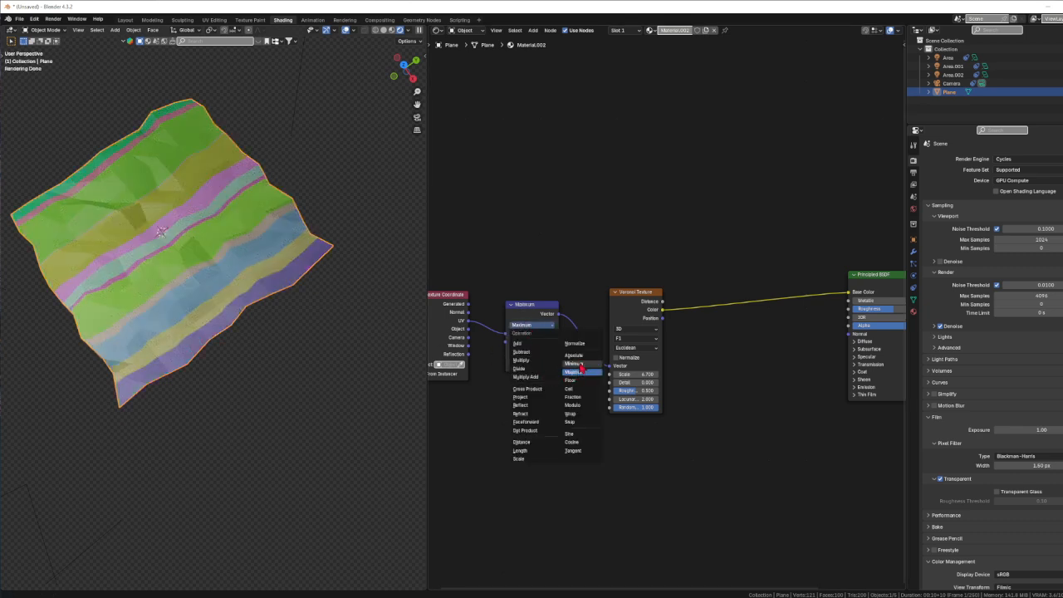
{"action": "left_click", "coordinate": [573, 366]}
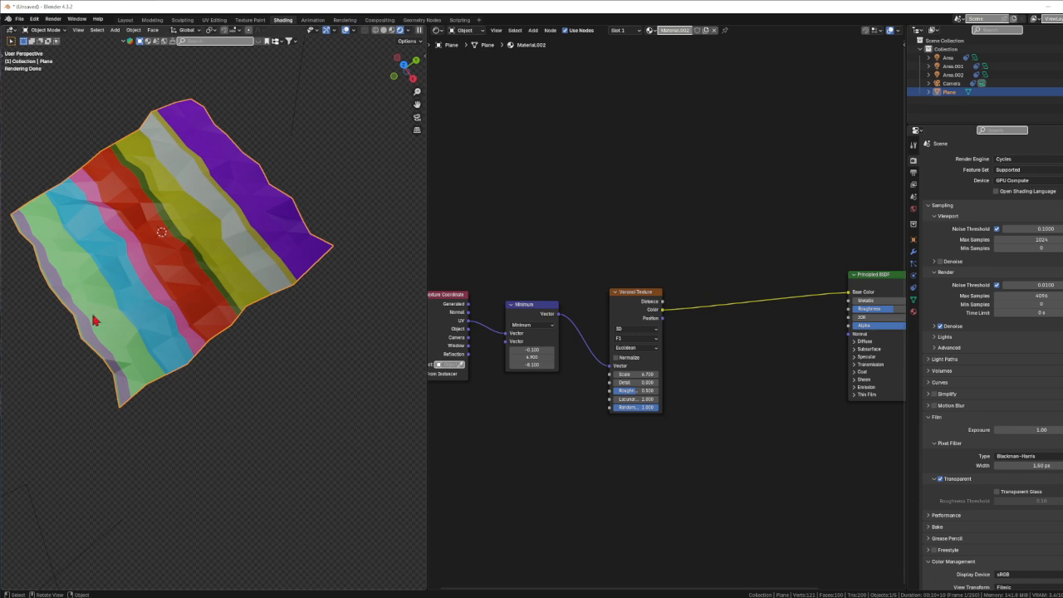
{"action": "left_click", "coordinate": [539, 329]}
{"action": "left_click", "coordinate": [566, 372]}
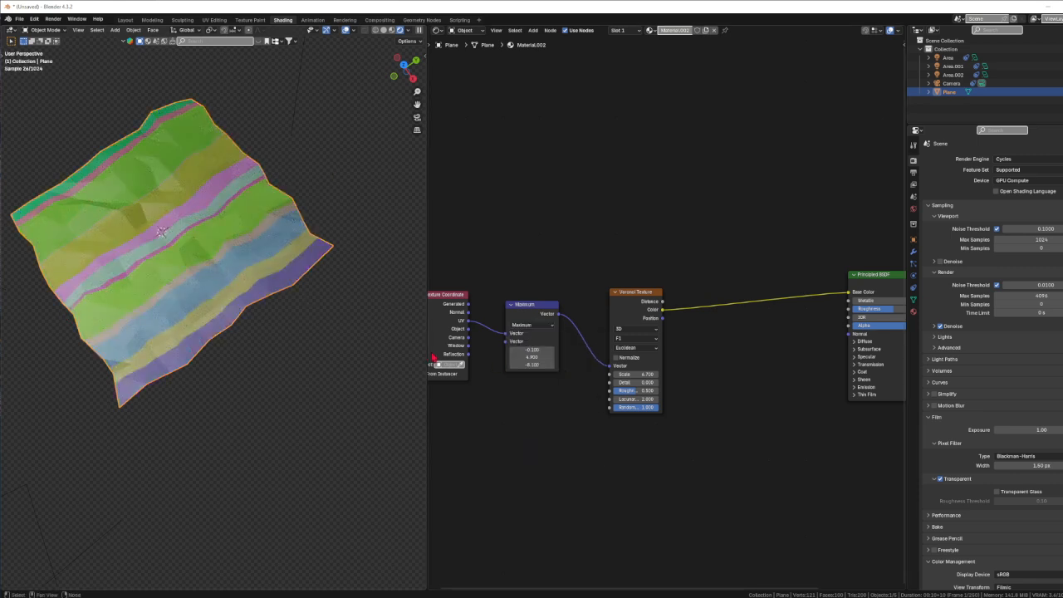
{"action": "mouse_move", "coordinate": [531, 350]}
{"action": "left_mouse_down"}
{"action": "mouse_move", "coordinate": [544, 351]}
{"action": "mouse_move", "coordinate": [528, 350]}
{"action": "left_mouse_up"}
{"action": "left_click_drag", "start_coordinate": [532, 358], "coordinate": [542, 358]}
Change the vector math operation to Floor and inspect the plane's surface.
{"action": "left_click", "coordinate": [530, 325]}
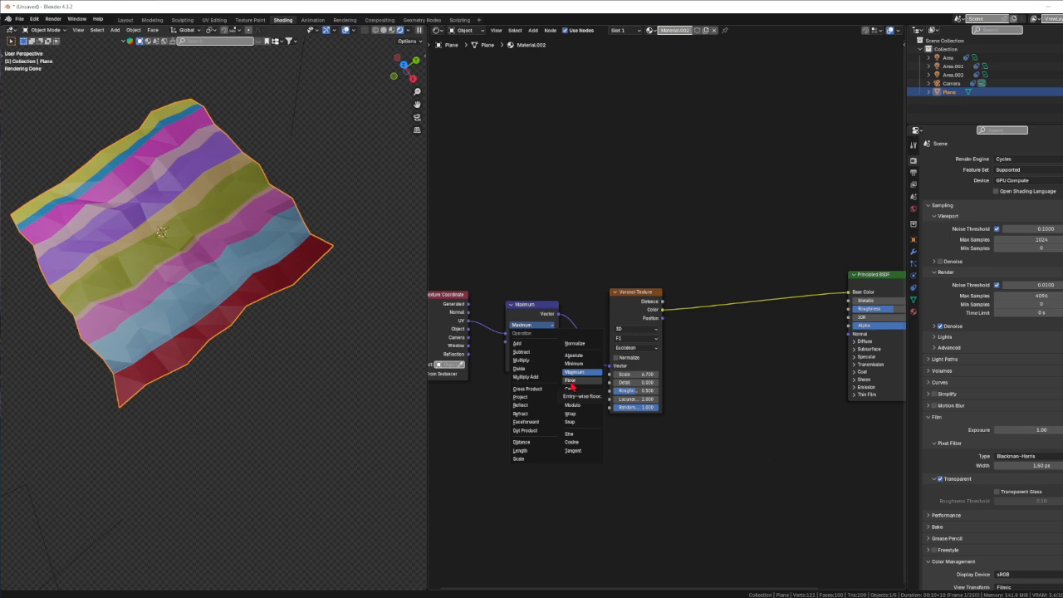
{"action": "left_click", "coordinate": [571, 380]}
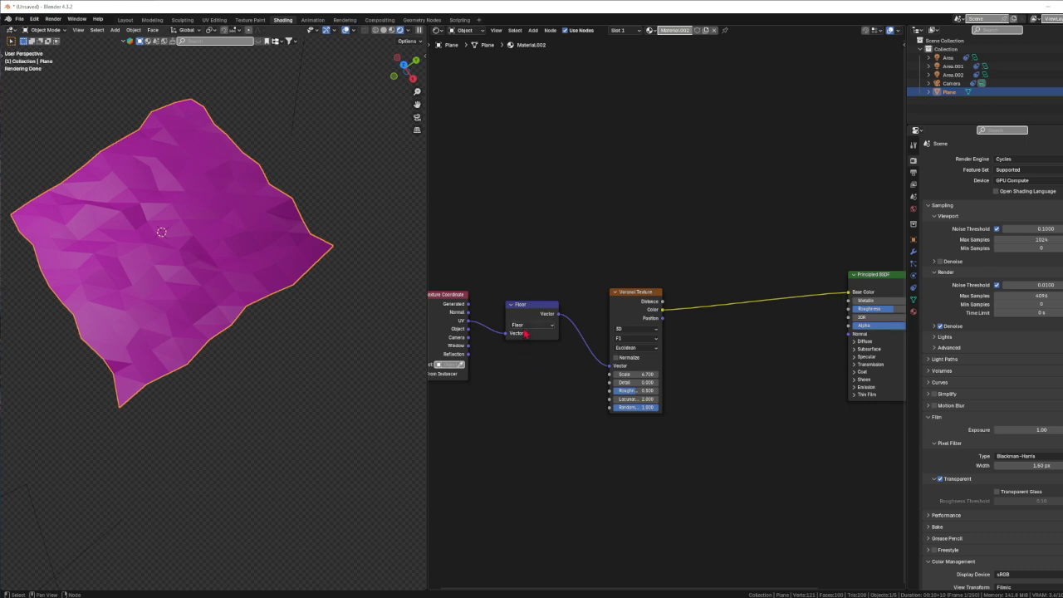
{"action": "middle_click_drag", "start_coordinate": [228, 336], "coordinate": [190, 315]}
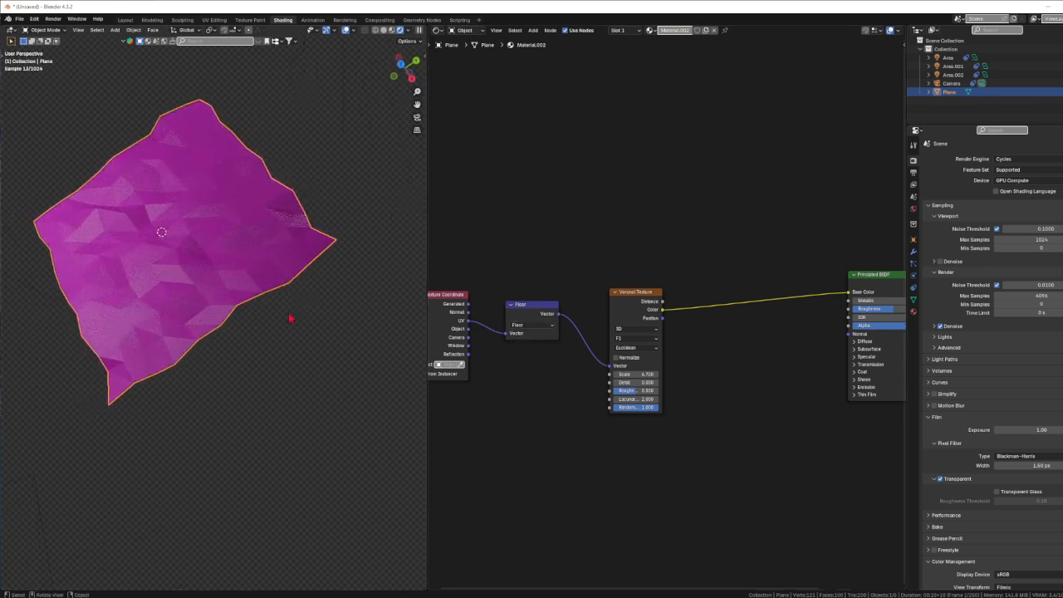
Change the vector math operation to Ceil and inspect the plane from a lower angle.
{"action": "left_click", "coordinate": [523, 325]}
{"action": "left_click", "coordinate": [572, 391]}
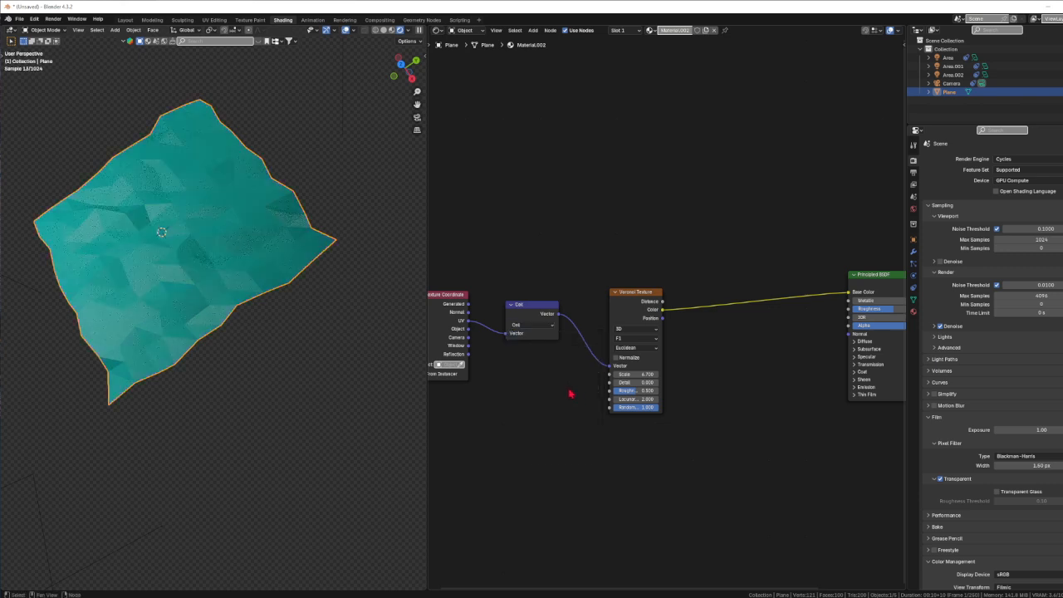
{"action": "mouse_move", "coordinate": [174, 315]}
{"action": "middle_mouse_down"}
{"action": "mouse_move", "coordinate": [200, 315]}
{"action": "mouse_move", "coordinate": [164, 291]}
{"action": "mouse_move", "coordinate": [166, 309]}
{"action": "middle_mouse_up"}
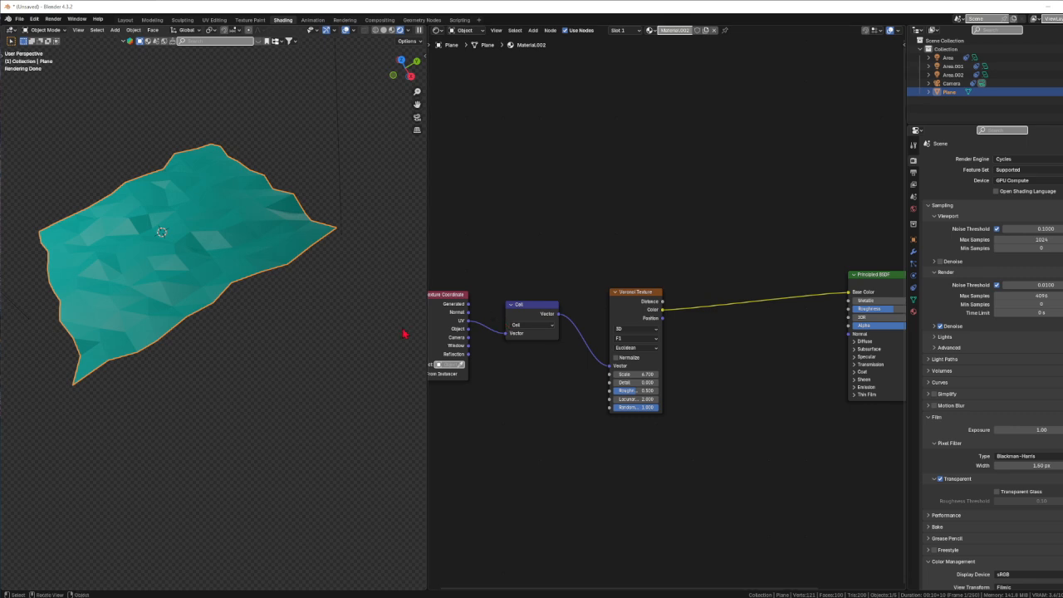
Change the vector math operation to Fraction and inspect the resulting texture on the plane.
{"action": "left_click", "coordinate": [540, 326]}
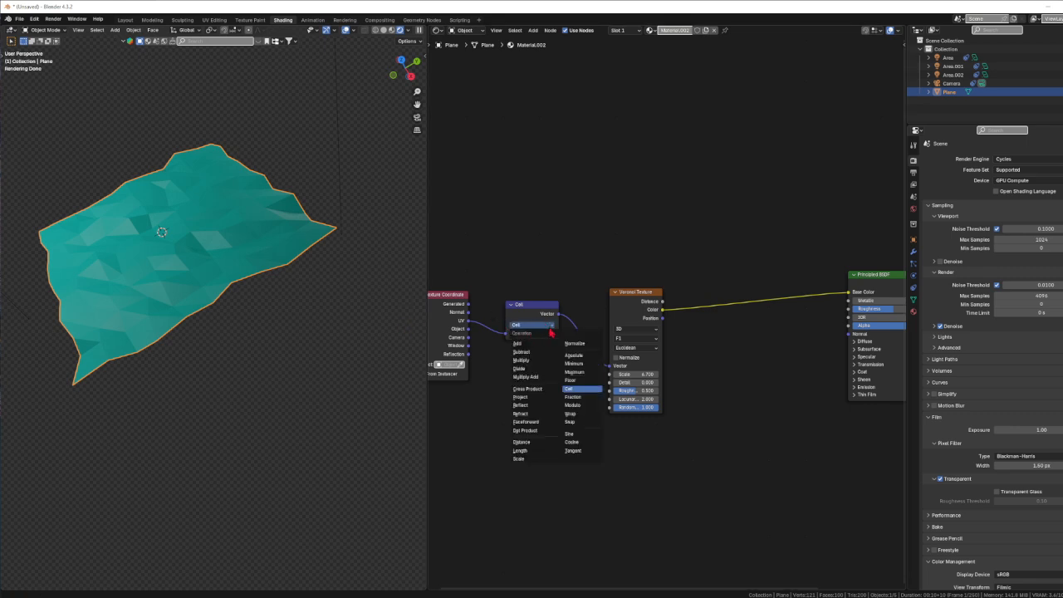
{"action": "left_click", "coordinate": [572, 398]}
{"action": "scroll", "coordinate": [498, 373], "scroll_direction": "up", "scroll_amount": 2}
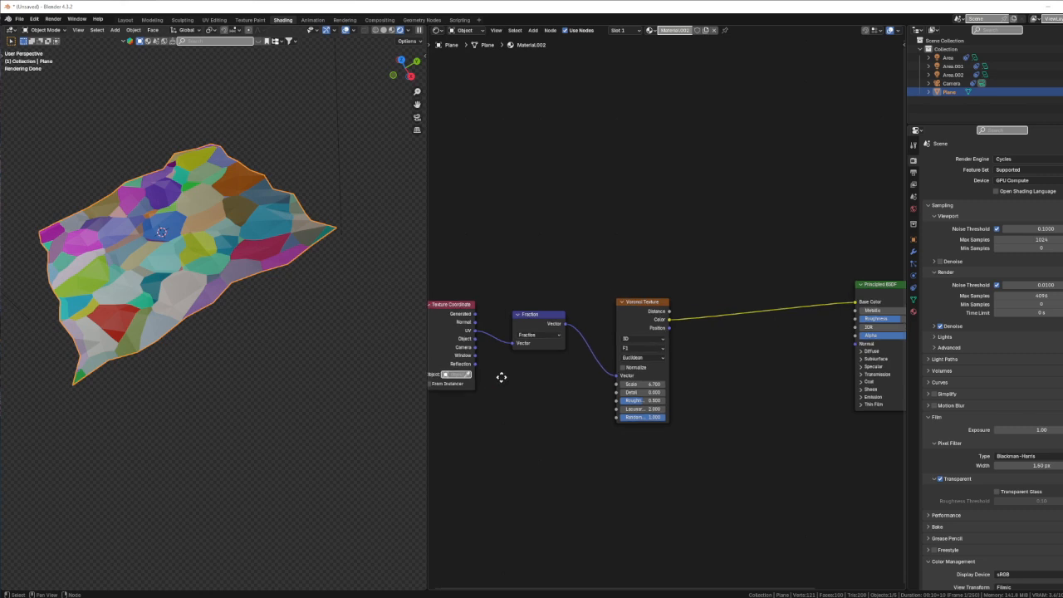
{"action": "middle_click_drag", "start_coordinate": [229, 287], "coordinate": [216, 253]}
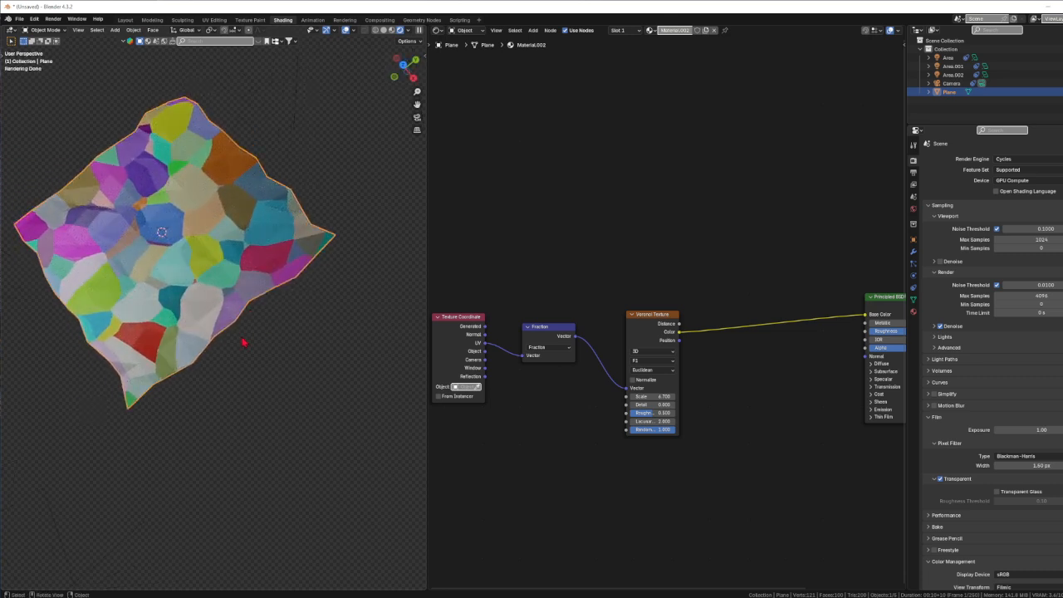
Change the vector math operation to Modulo and inspect the pattern on the plane.
{"action": "left_click", "coordinate": [556, 347]}
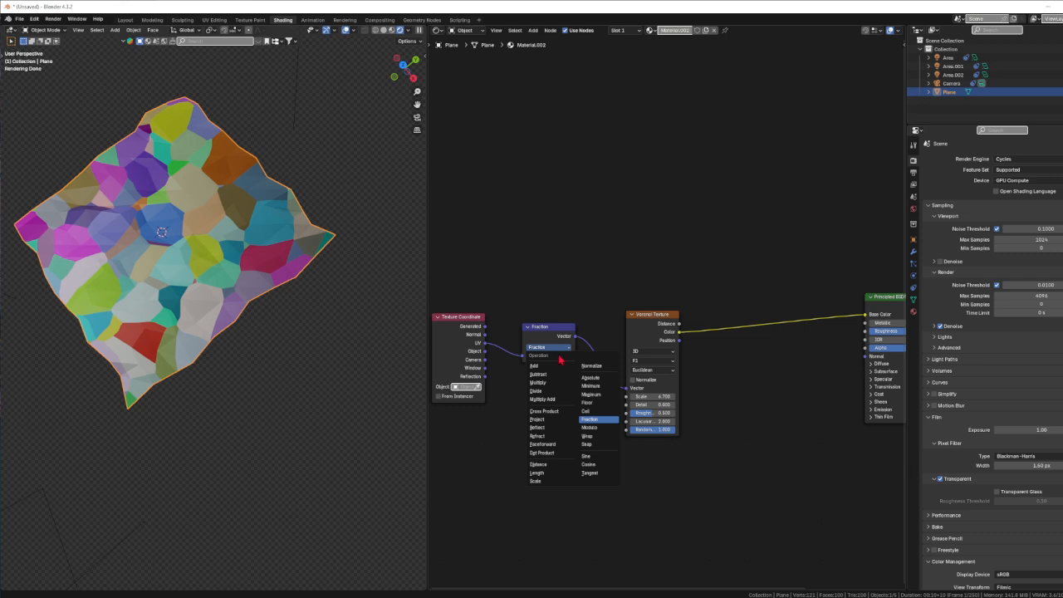
{"action": "left_click", "coordinate": [601, 430]}
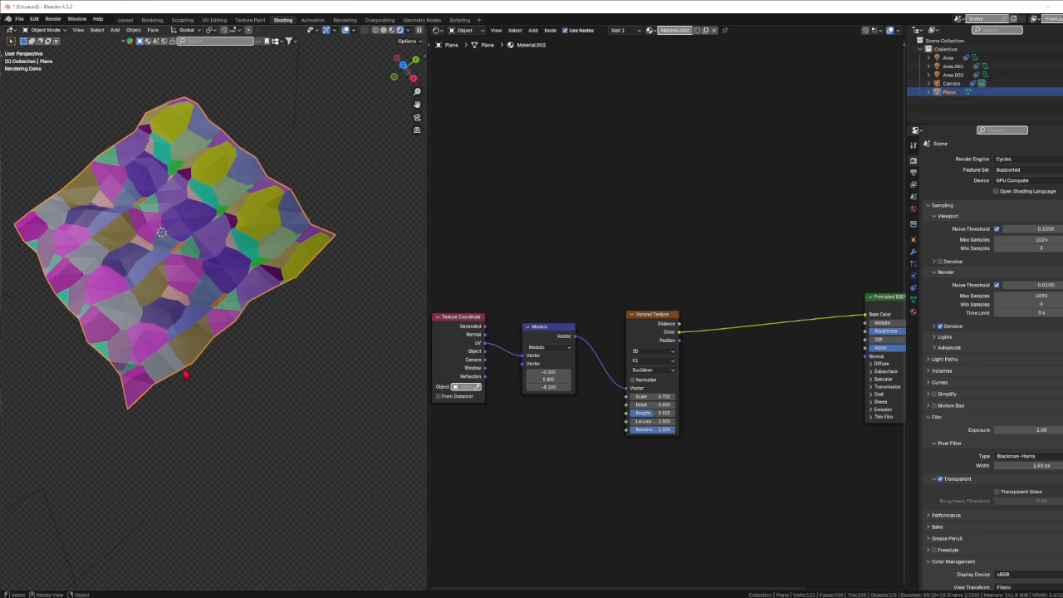
{"action": "mouse_move", "coordinate": [179, 359]}
{"action": "middle_mouse_down"}
{"action": "mouse_move", "coordinate": [164, 350]}
{"action": "mouse_move", "coordinate": [177, 333]}
{"action": "mouse_move", "coordinate": [189, 373]}
{"action": "mouse_move", "coordinate": [216, 326]}
{"action": "mouse_move", "coordinate": [186, 343]}
{"action": "middle_mouse_up"}
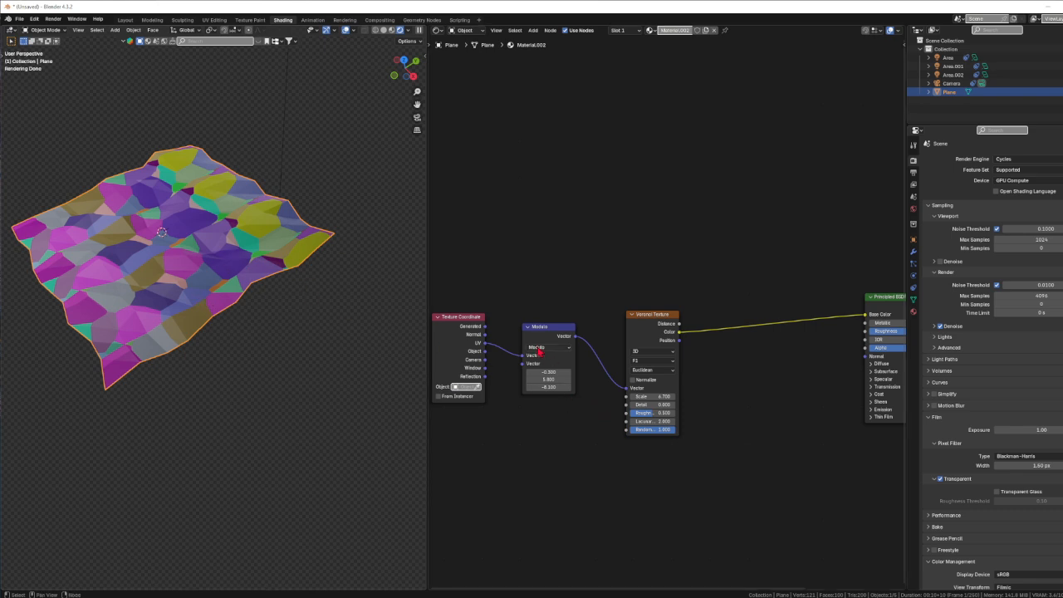
Adjust Modulo's second vector to about 1.2 in X, 14 in Y and 20.2 in Z.
{"action": "left_click_drag", "start_coordinate": [548, 372], "coordinate": [614, 387]}
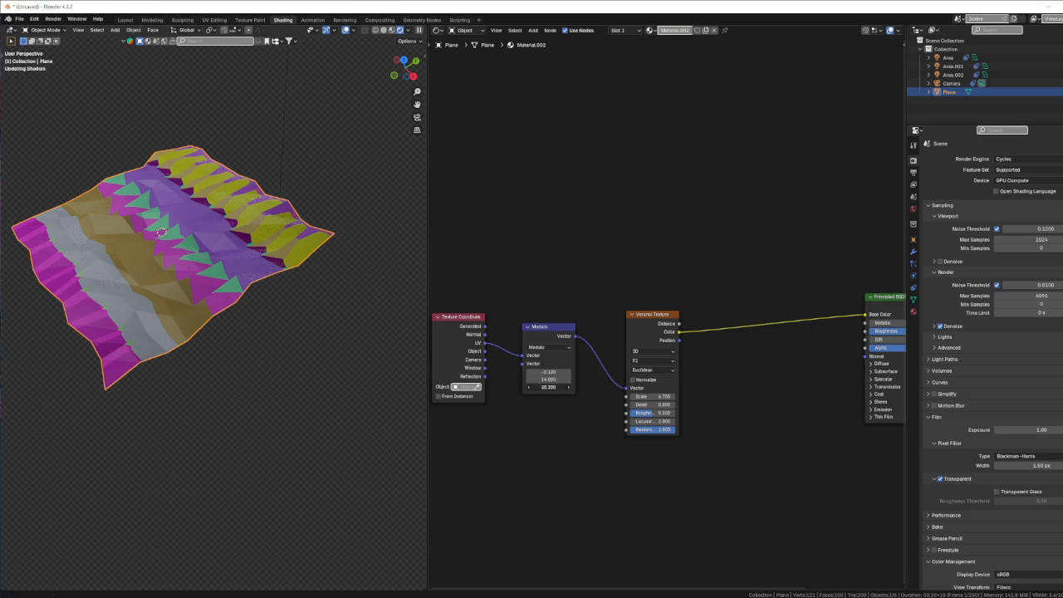
{"action": "right_click", "coordinate": [550, 387]}
{"action": "left_click_drag", "start_coordinate": [544, 372], "coordinate": [547, 372]}
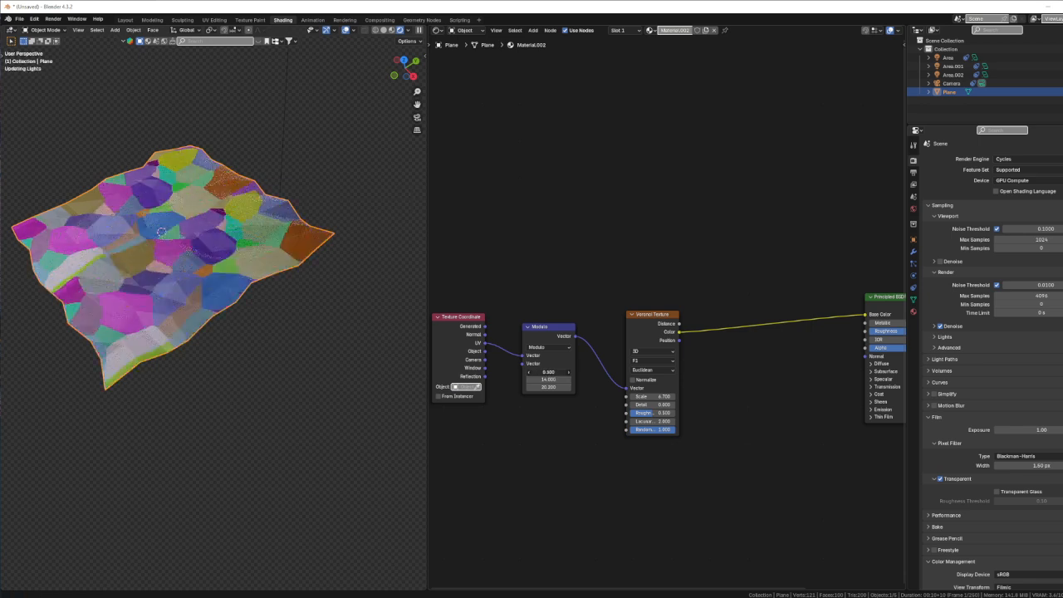
Switch the operation to Wrap and lower its Min X to about 1.8.
{"action": "left_click", "coordinate": [548, 347]}
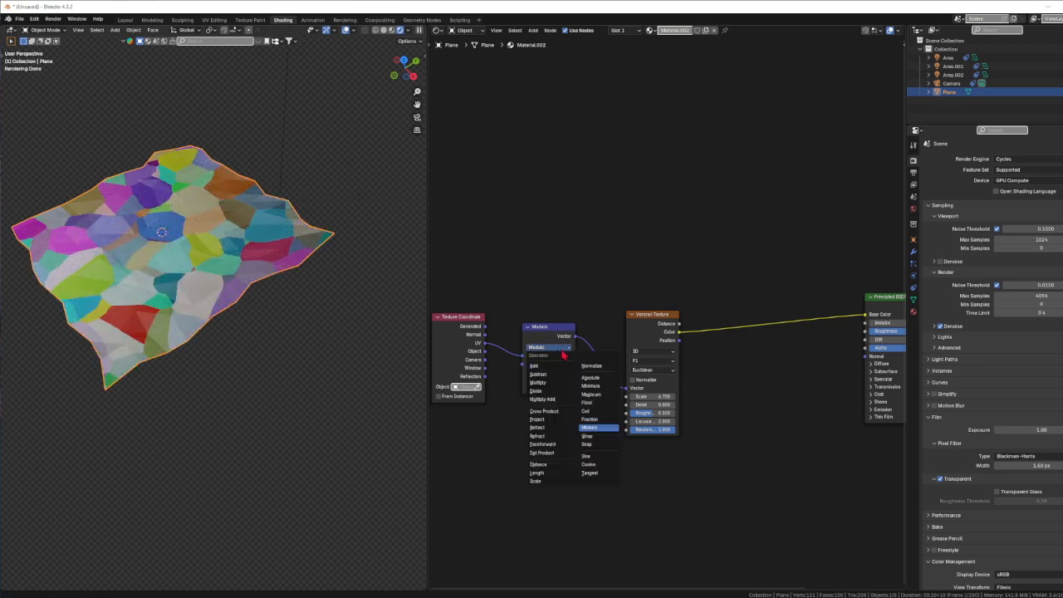
{"action": "left_click", "coordinate": [592, 437]}
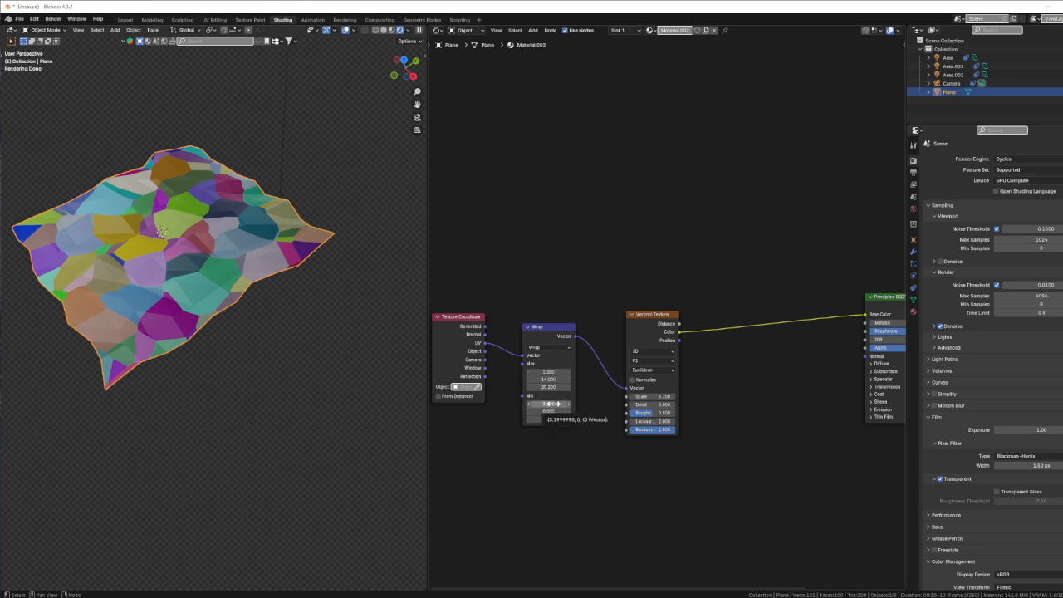
{"action": "mouse_move", "coordinate": [552, 404]}
{"action": "left_mouse_down"}
{"action": "mouse_move", "coordinate": [517, 404]}
{"action": "mouse_move", "coordinate": [531, 403]}
{"action": "left_mouse_up"}
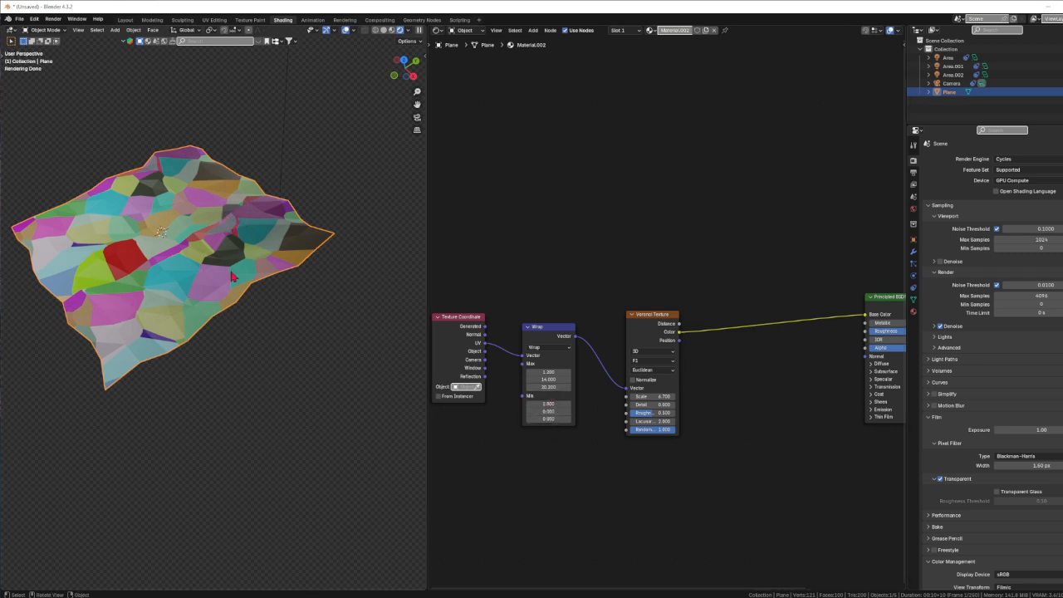
Raise Wrap's Max X to about 2, with its Min X set to 1.8.
{"action": "left_click", "coordinate": [548, 386]}
{"action": "type", "text": "30"}
{"action": "key", "text": "Return"}
{"action": "left_click", "coordinate": [548, 405]}
{"action": "type", "text": "1.8"}
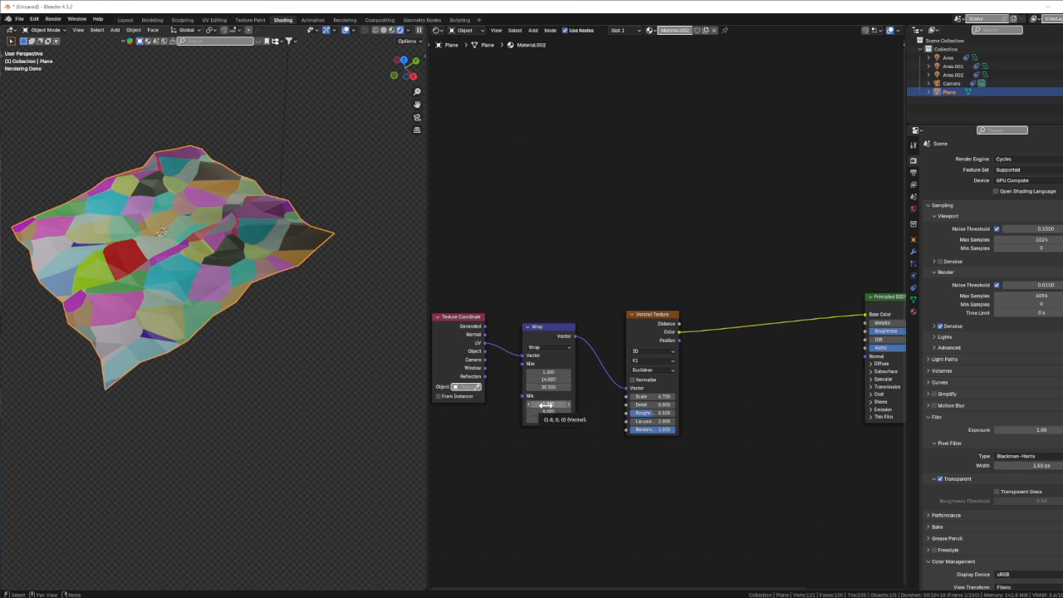
{"action": "key", "text": "Return"}
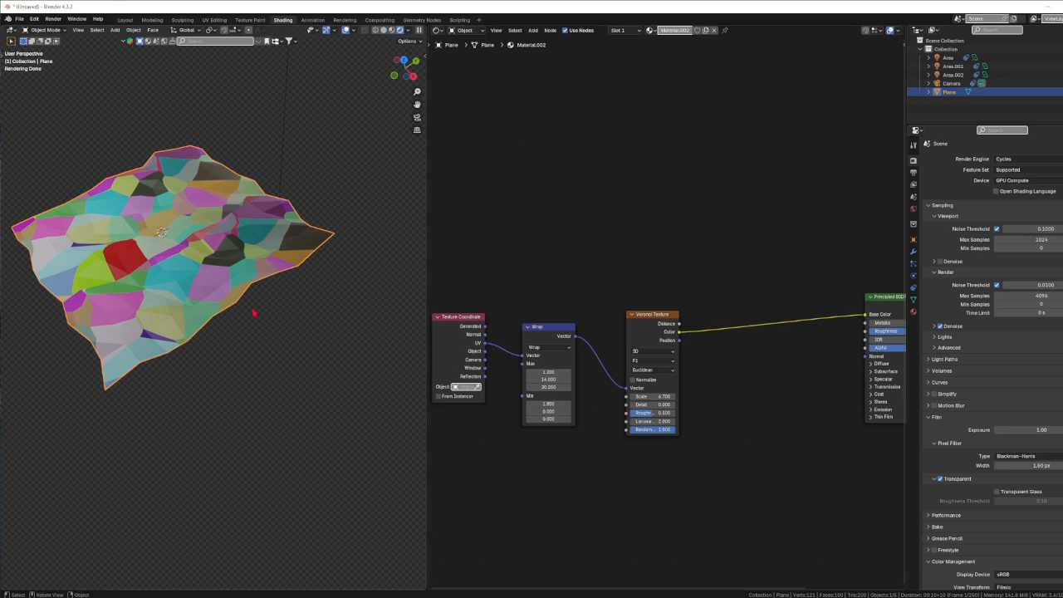
{"action": "left_click_drag", "start_coordinate": [546, 373], "coordinate": [580, 373]}
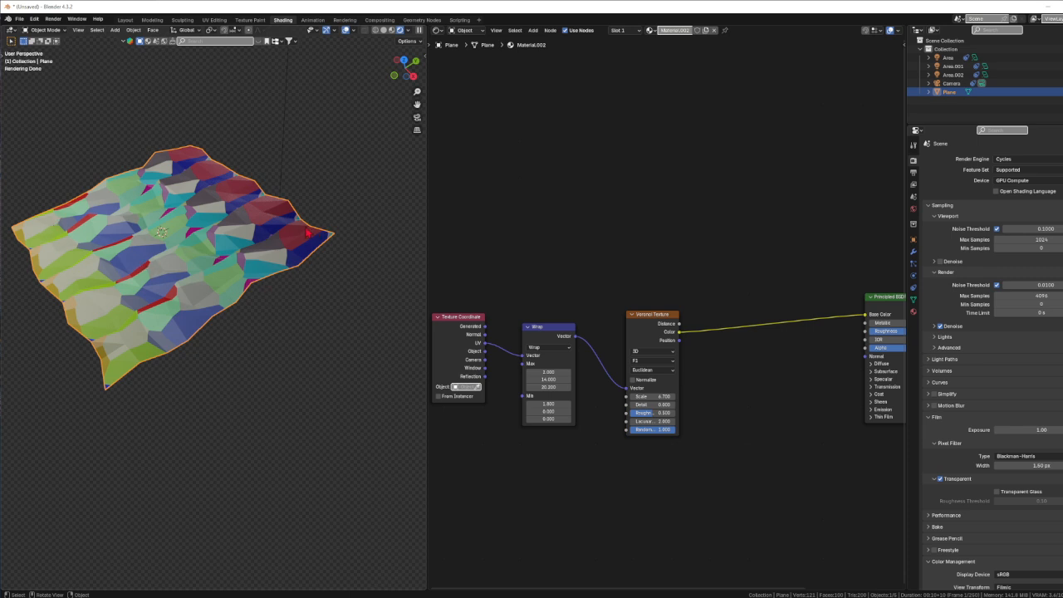
Switch the vector math operation to Snap and set its increment to about 0.6 in X, -0.3 in Y and 11.6 in Z.
{"action": "left_click", "coordinate": [555, 348]}
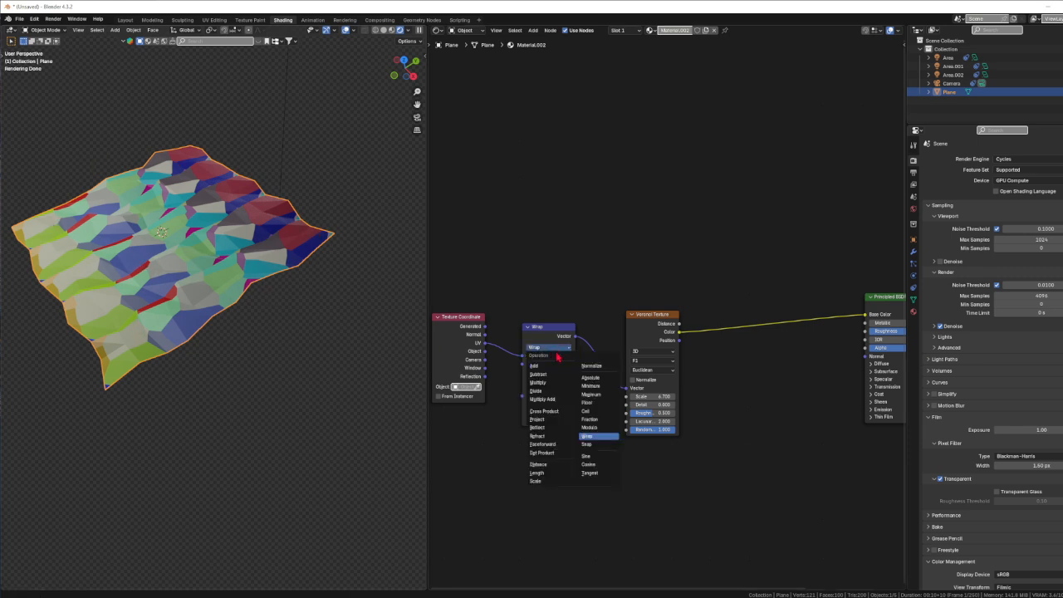
{"action": "left_click", "coordinate": [586, 444]}
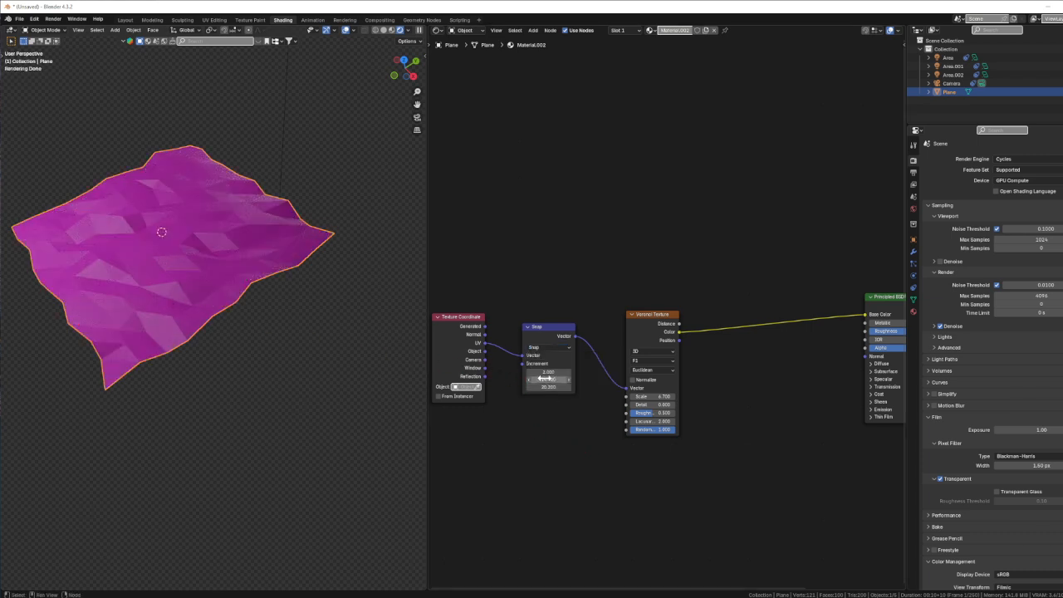
{"action": "mouse_move", "coordinate": [542, 372]}
{"action": "left_mouse_down"}
{"action": "mouse_move", "coordinate": [526, 372]}
{"action": "mouse_move", "coordinate": [578, 373]}
{"action": "mouse_move", "coordinate": [548, 373]}
{"action": "left_mouse_up"}
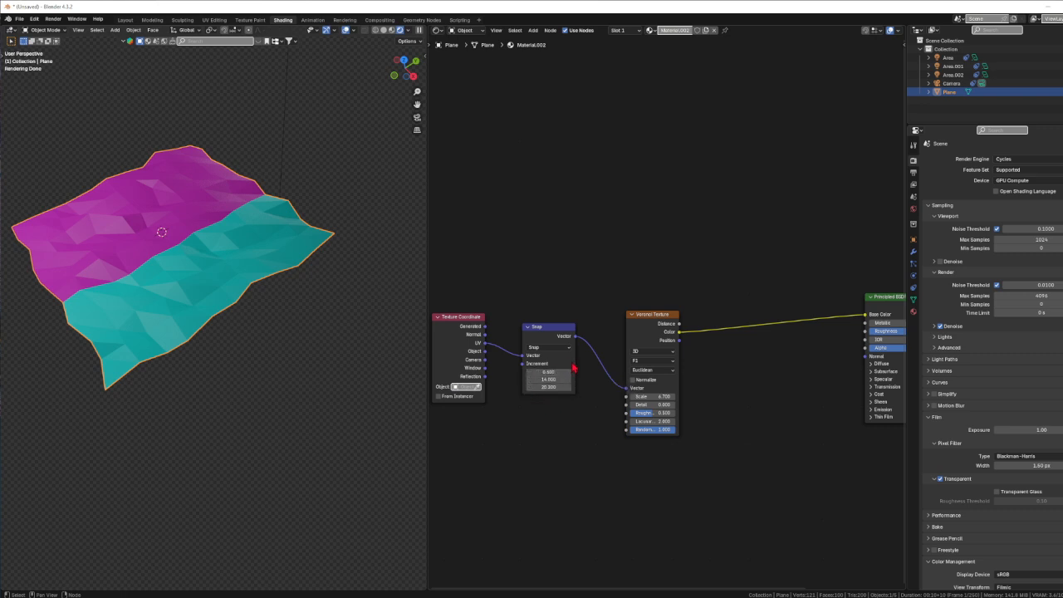
{"action": "mouse_move", "coordinate": [548, 380]}
{"action": "left_mouse_down"}
{"action": "mouse_move", "coordinate": [561, 379]}
{"action": "mouse_move", "coordinate": [524, 380]}
{"action": "mouse_move", "coordinate": [565, 387]}
{"action": "mouse_move", "coordinate": [507, 387]}
{"action": "mouse_move", "coordinate": [531, 387]}
{"action": "left_mouse_up"}
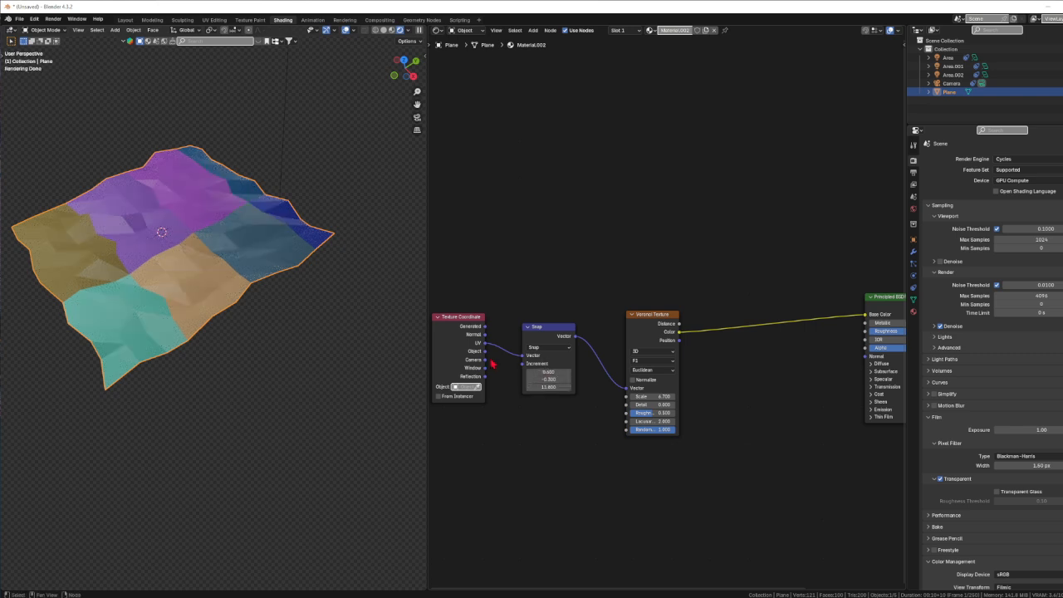
Change the vector math operation to Sine and after that to Cosine, comparing the pattern each gives on the plane.
{"action": "left_click", "coordinate": [546, 347]}
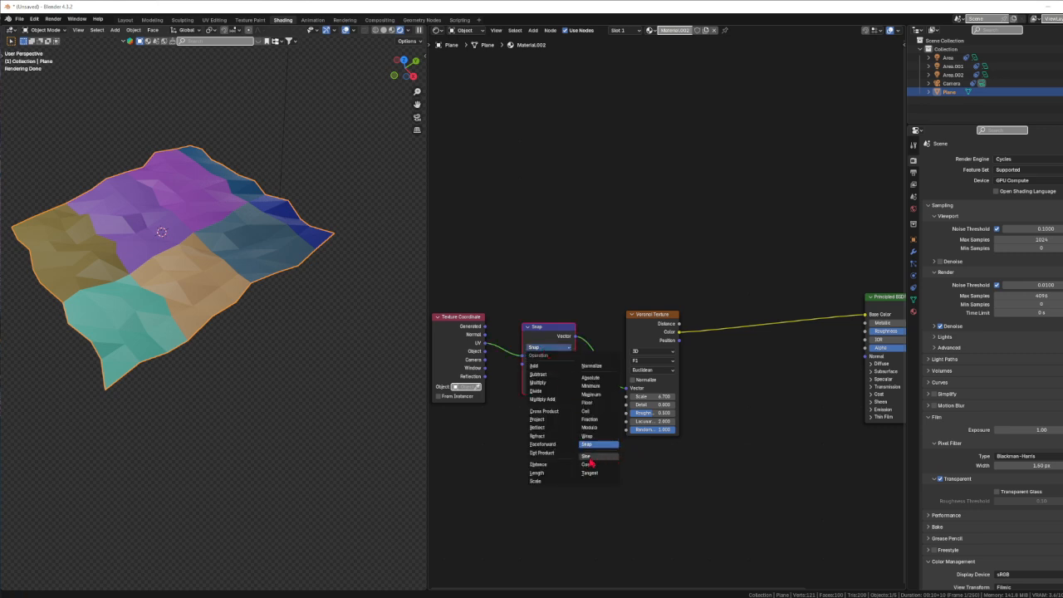
{"action": "left_click", "coordinate": [590, 378]}
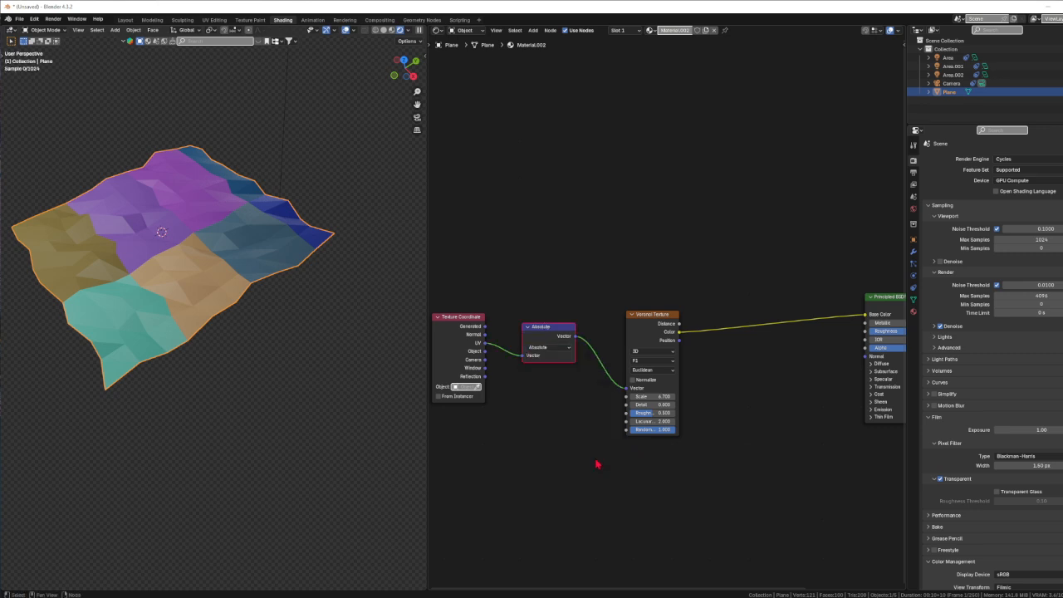
{"action": "left_click", "coordinate": [553, 349]}
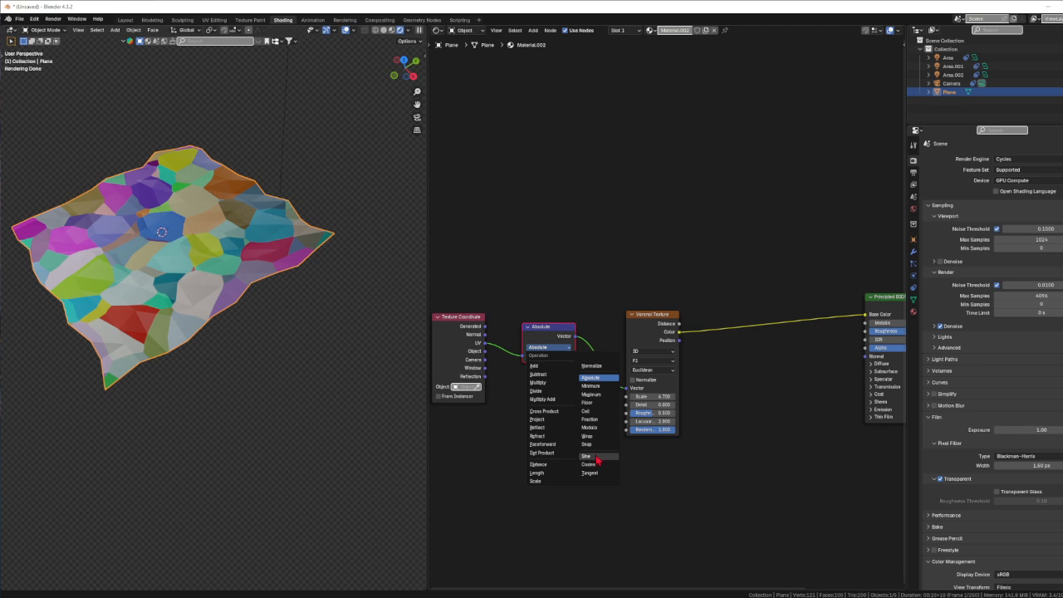
{"action": "left_click", "coordinate": [592, 456]}
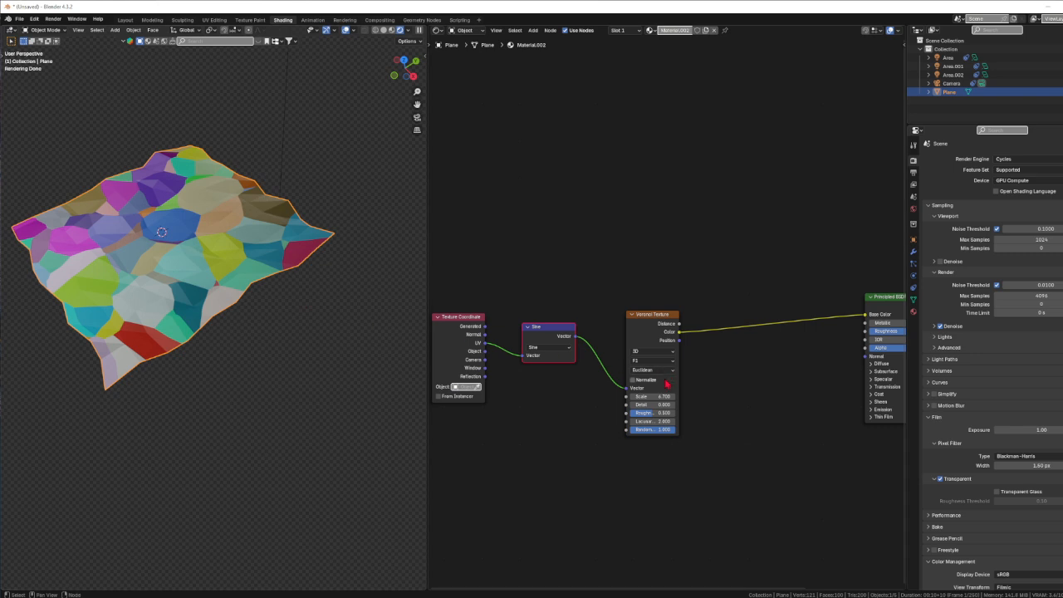
{"action": "left_click", "coordinate": [549, 348]}
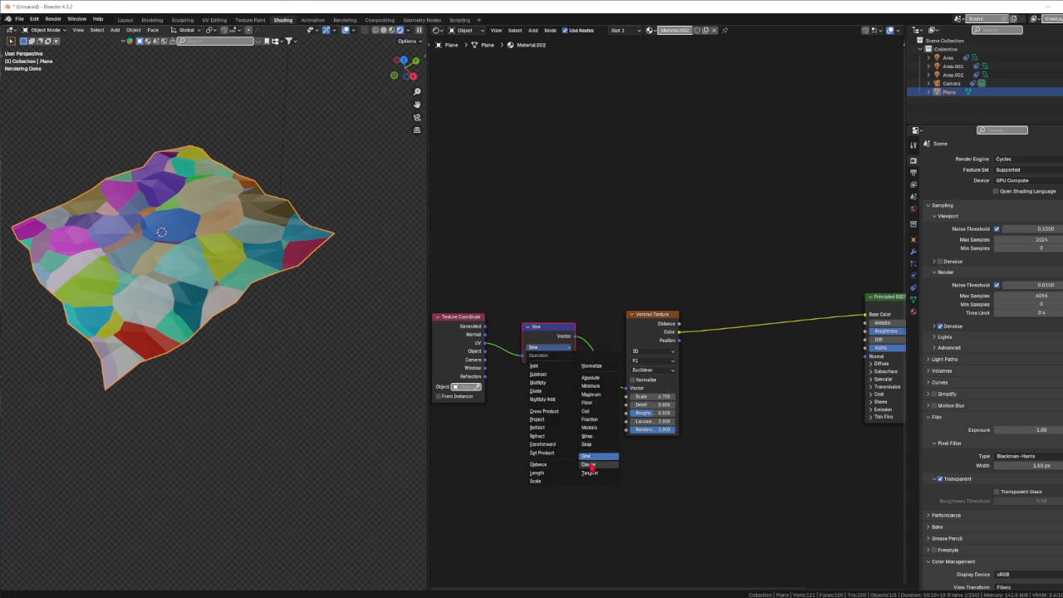
{"action": "left_click", "coordinate": [598, 467]}
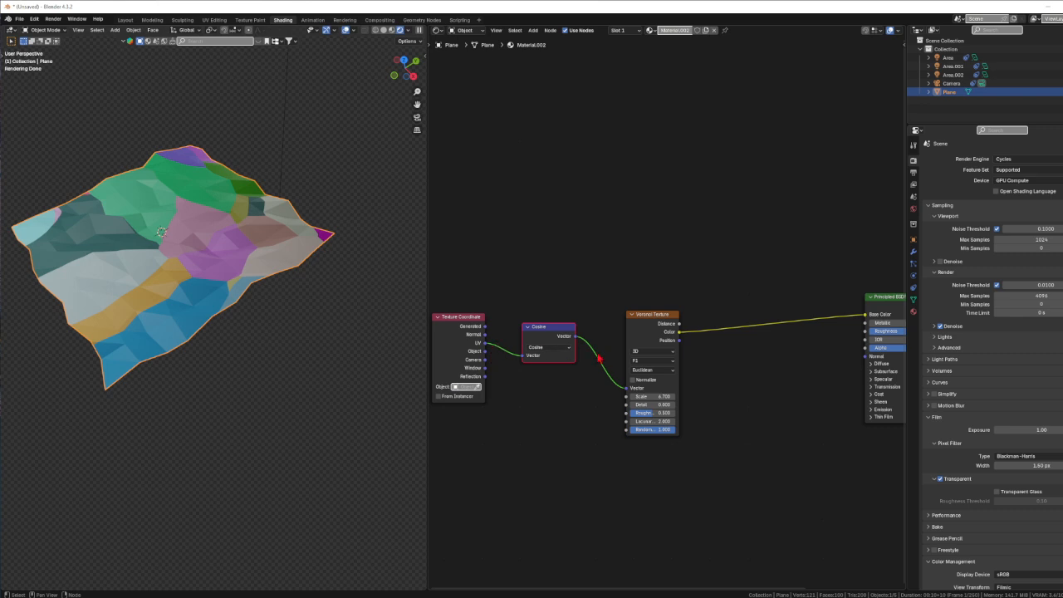
Set the vector math operation to Tangent and inspect the Voronoi pattern on the plane from several angles.
{"action": "left_click", "coordinate": [558, 349]}
{"action": "left_click", "coordinate": [555, 348]}
{"action": "left_click", "coordinate": [585, 469]}
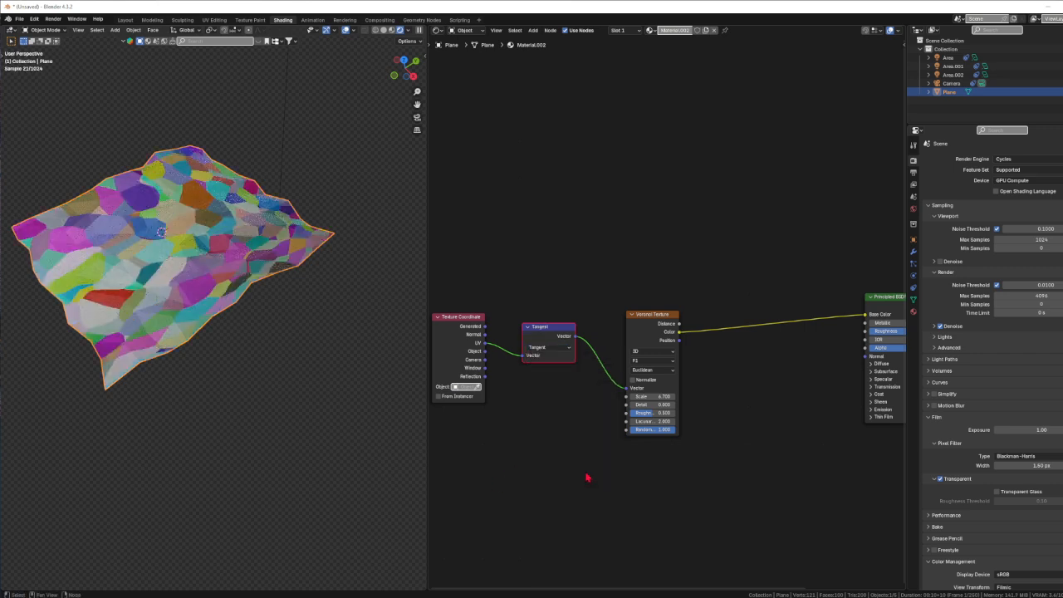
{"action": "middle_click_drag", "start_coordinate": [149, 299], "coordinate": [186, 307]}
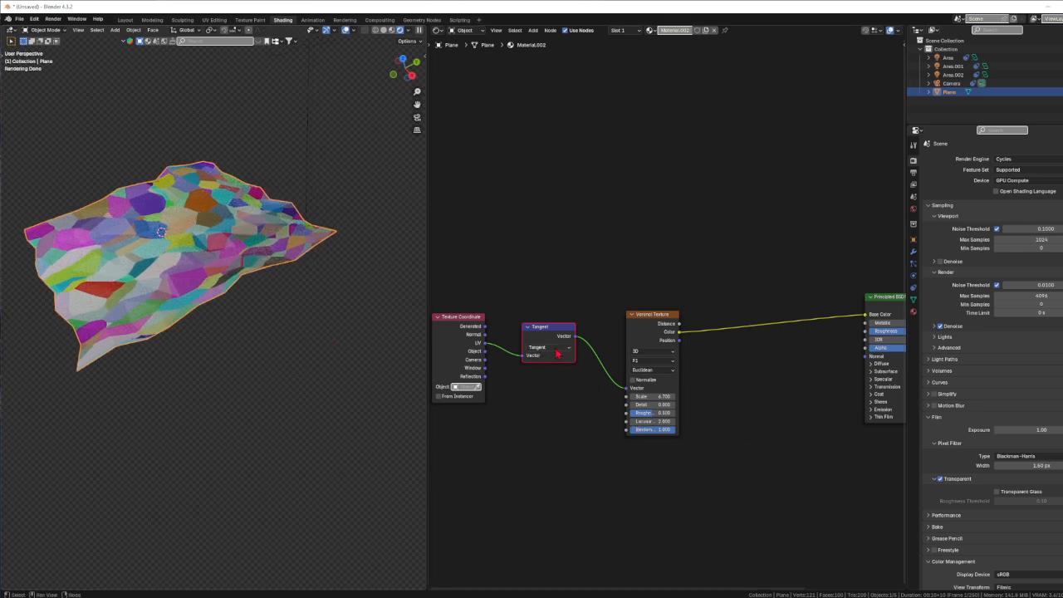
{"action": "middle_click_drag", "start_coordinate": [114, 349], "coordinate": [97, 302]}
{"action": "middle_click_drag", "start_coordinate": [26, 306], "coordinate": [41, 325]}
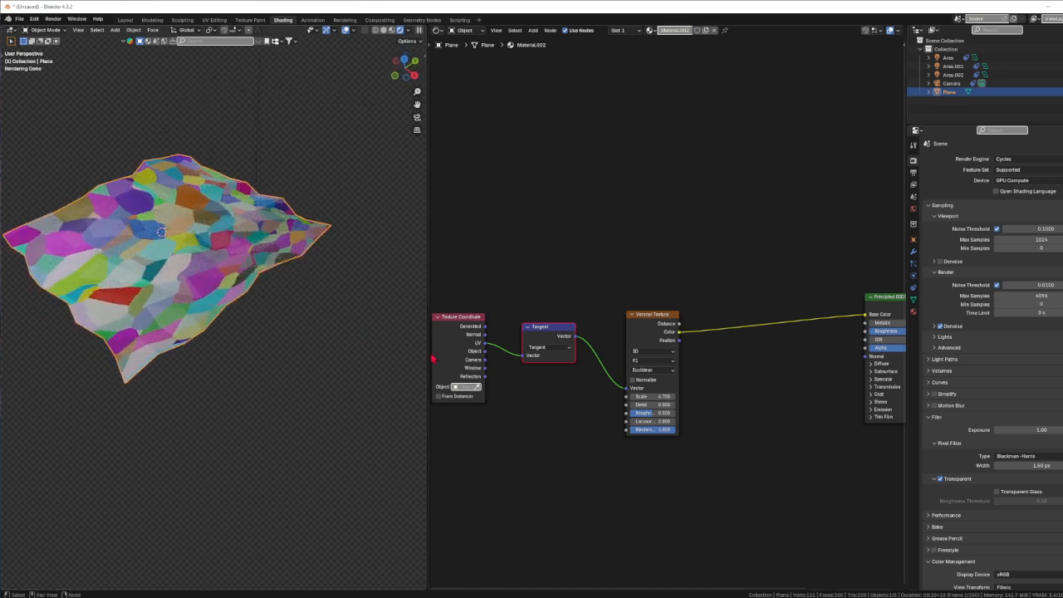